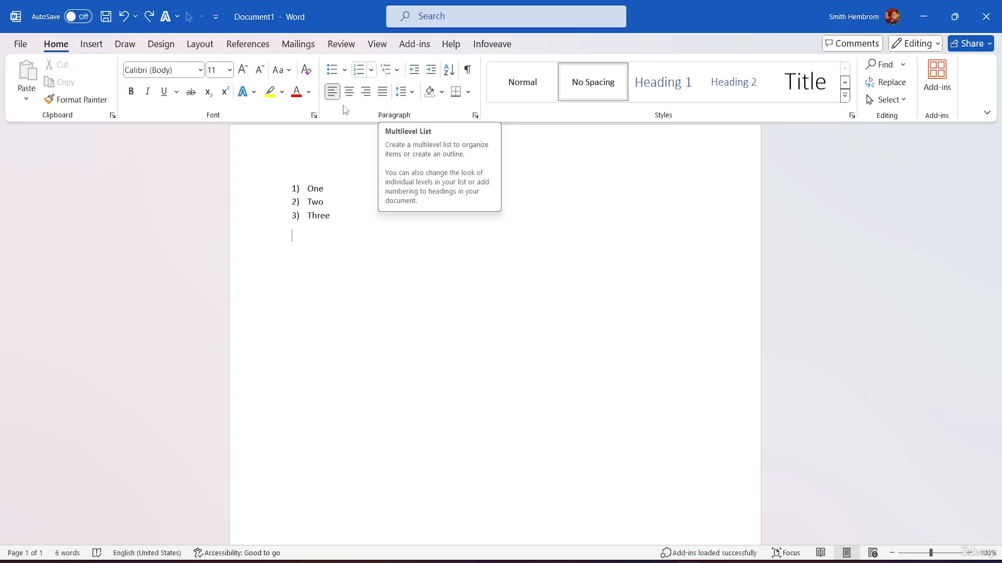
Open the document file-sample_100kB from the MS Word Tutorial Resource File folder on the Desktop
{"action": "left_click", "coordinate": [20, 45]}
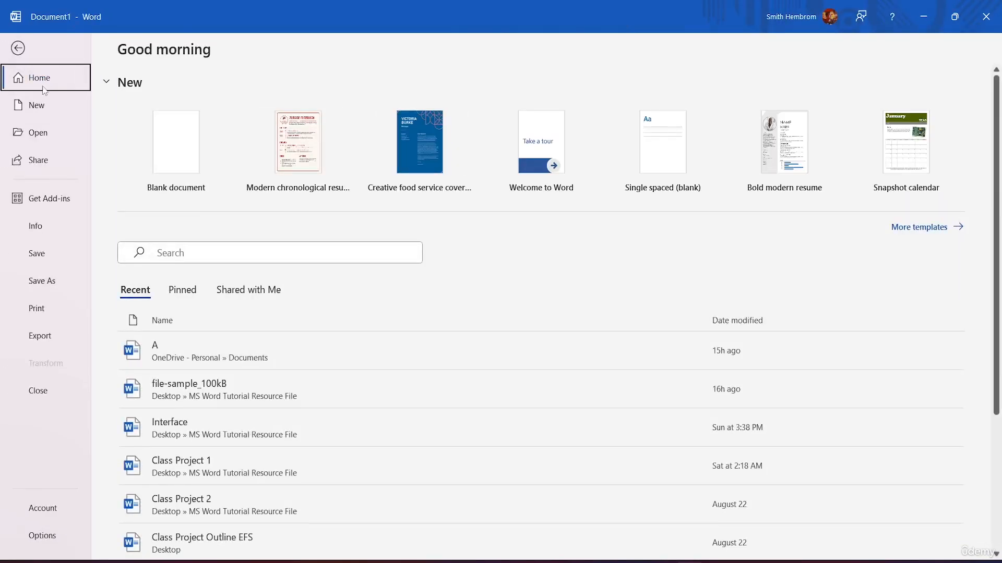
{"action": "left_click", "coordinate": [54, 134]}
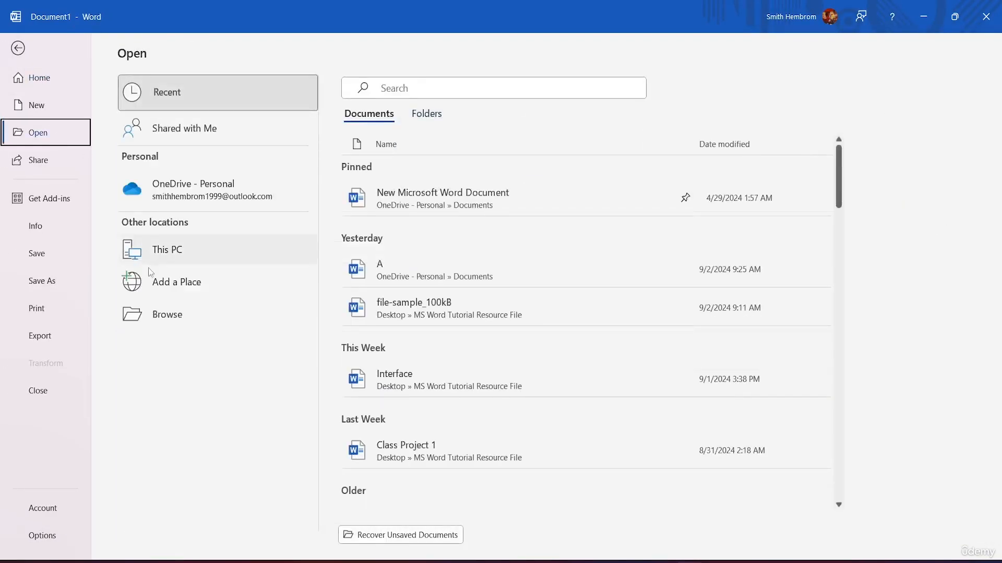
{"action": "left_click", "coordinate": [173, 313]}
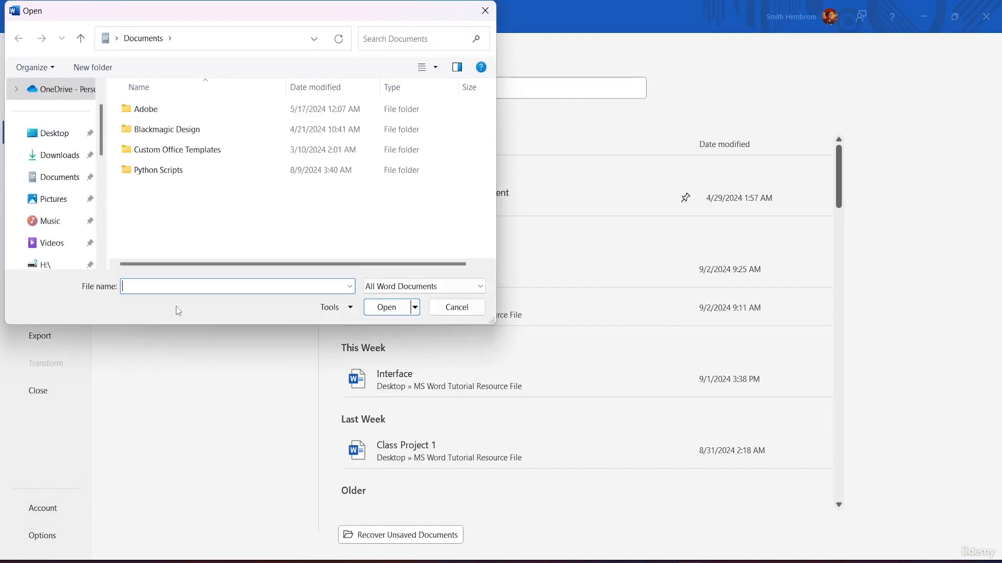
{"action": "left_click", "coordinate": [58, 134]}
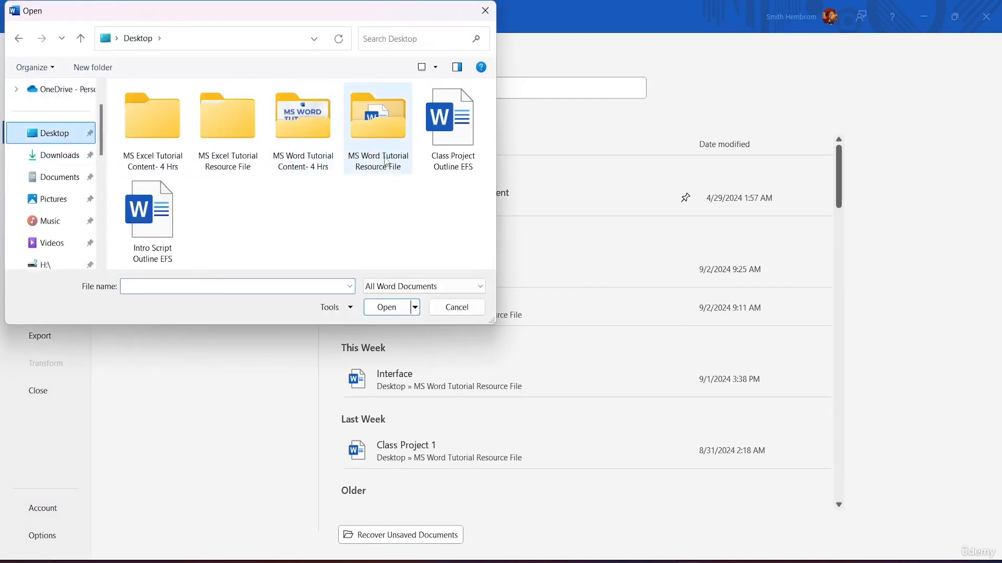
{"action": "double_click", "coordinate": [387, 156]}
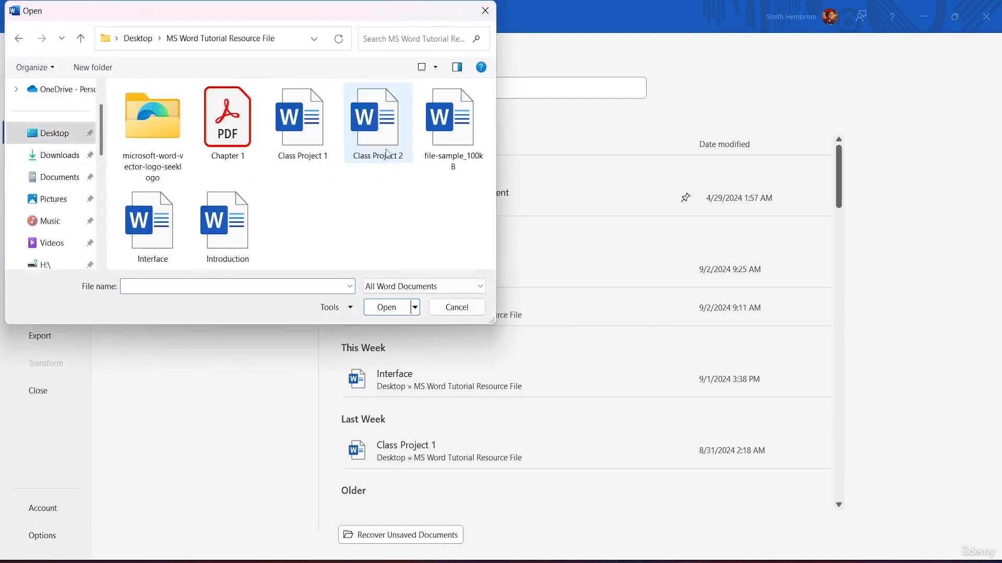
{"action": "left_click", "coordinate": [438, 139]}
{"action": "left_click", "coordinate": [391, 308]}
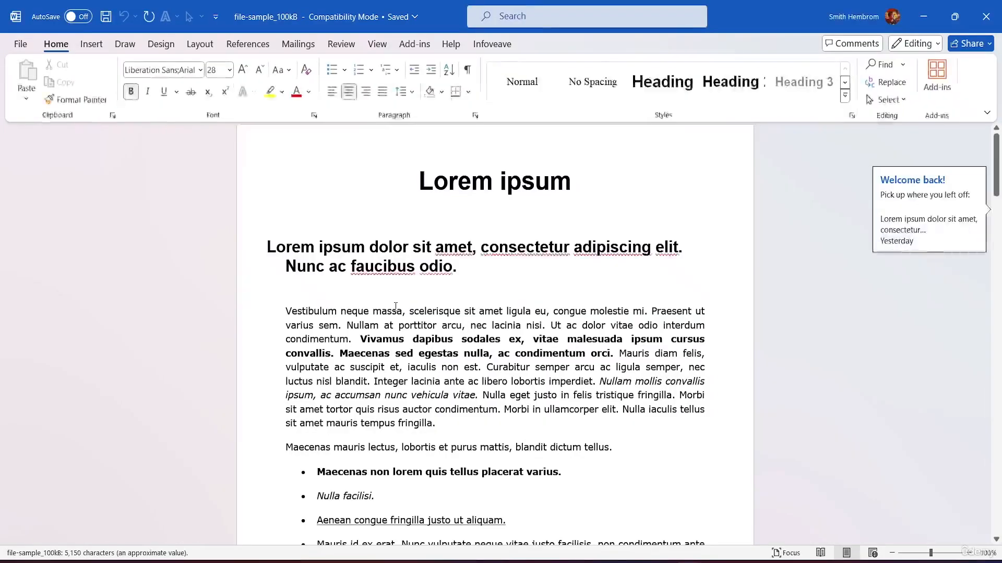
Examine the table under the heading "Cras fringilla ipsum magna" and return to the numbered list document
{"action": "scroll", "coordinate": [517, 345], "scroll_direction": "down", "scroll_amount": 8}
{"action": "scroll", "coordinate": [517, 345], "scroll_direction": "down", "scroll_amount": 12}
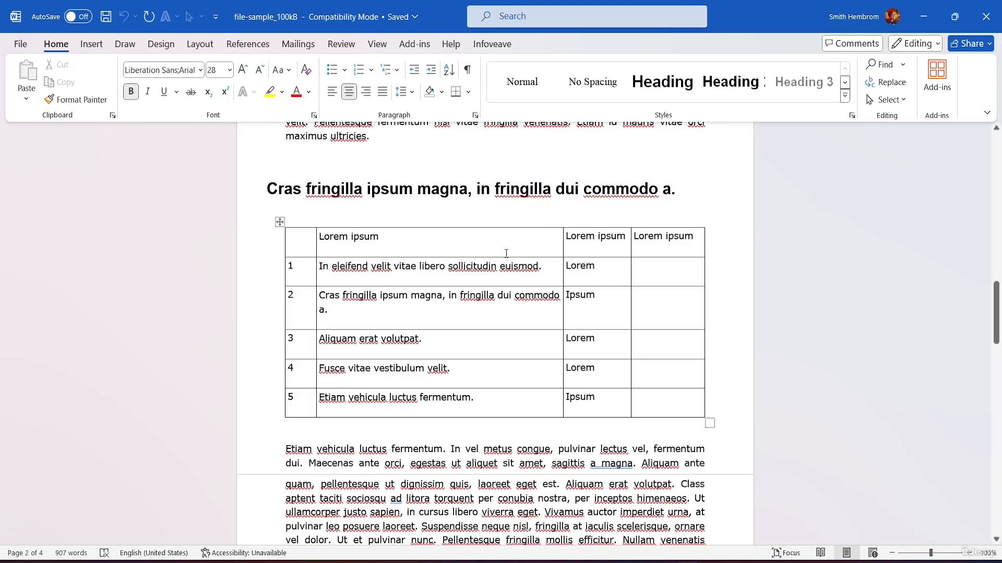
{"action": "scroll", "coordinate": [518, 274], "scroll_direction": "up", "scroll_amount": 6}
{"action": "scroll", "coordinate": [518, 272], "scroll_direction": "down", "scroll_amount": 4}
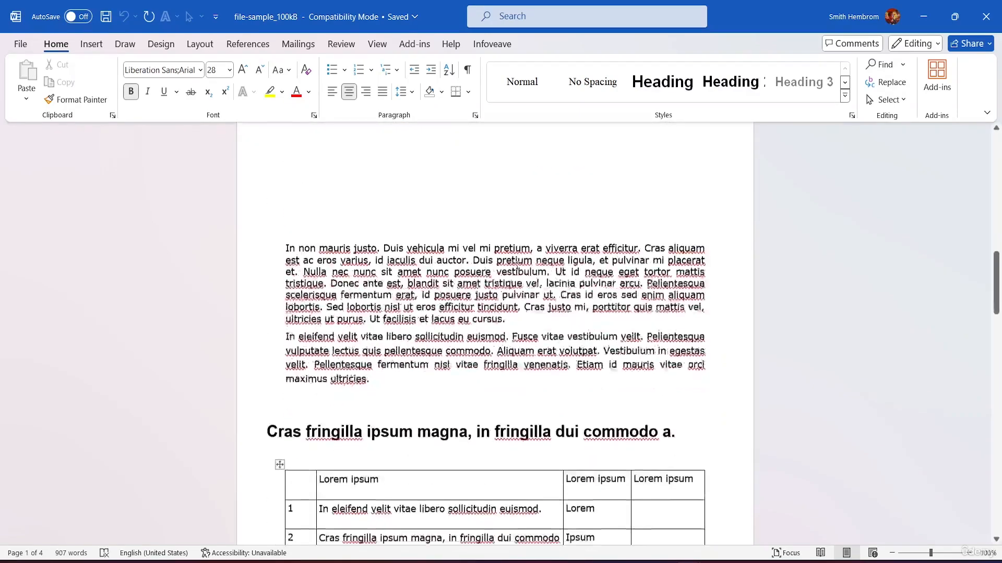
{"action": "scroll", "coordinate": [621, 191], "scroll_direction": "down", "scroll_amount": 2}
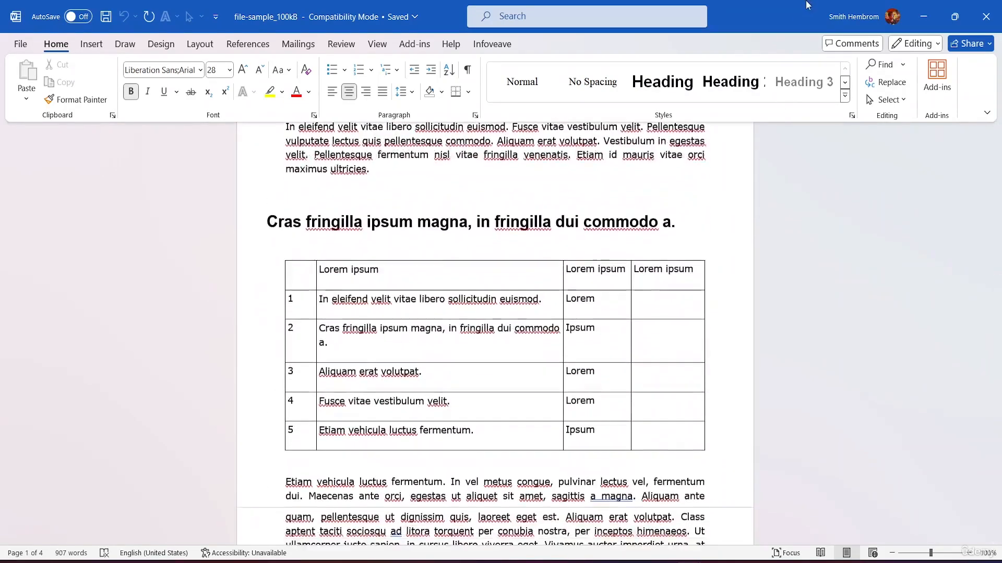
{"action": "left_click", "coordinate": [924, 23]}
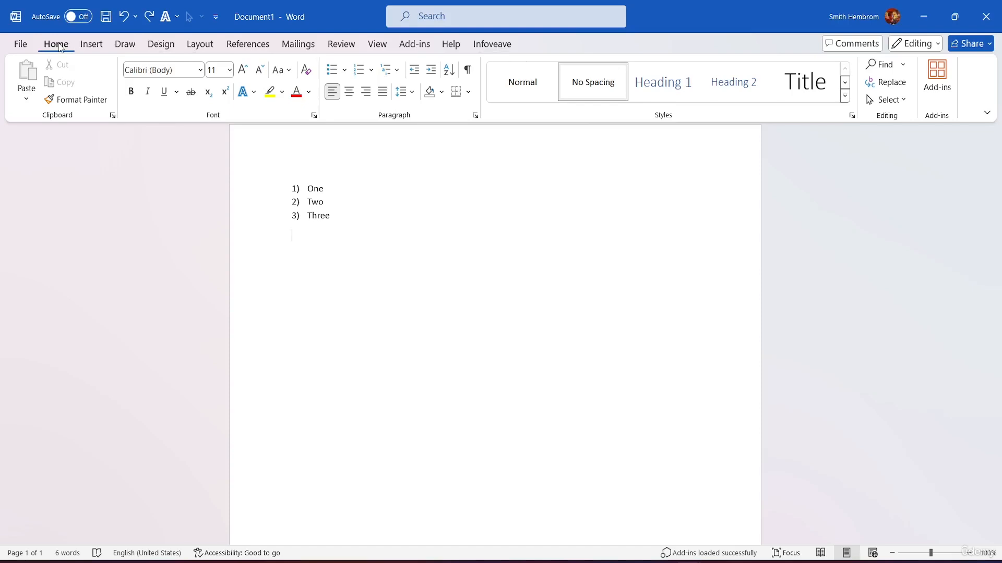
Insert a table with three columns and three rows below the numbered list
{"action": "left_click", "coordinate": [92, 44]}
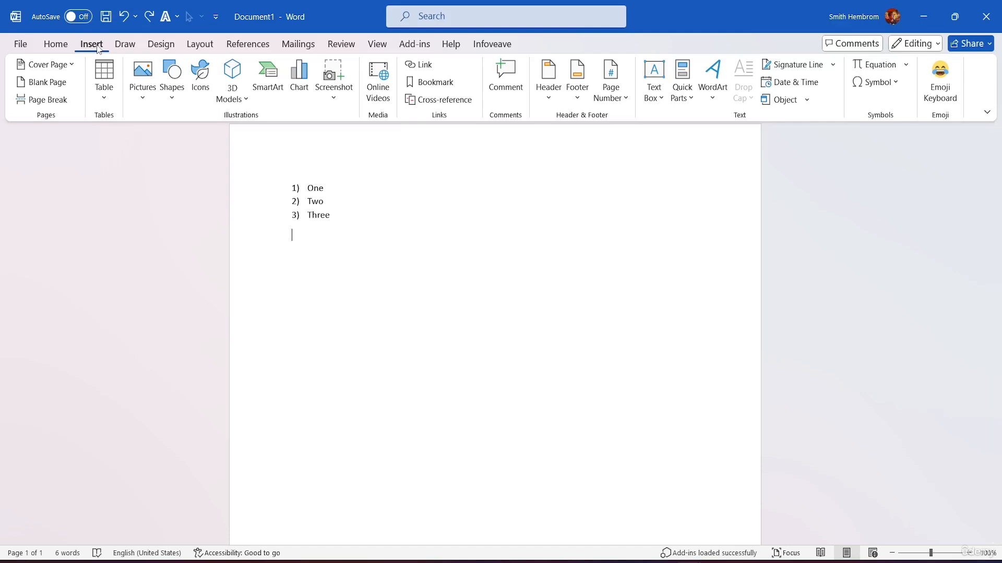
{"action": "left_click", "coordinate": [106, 99]}
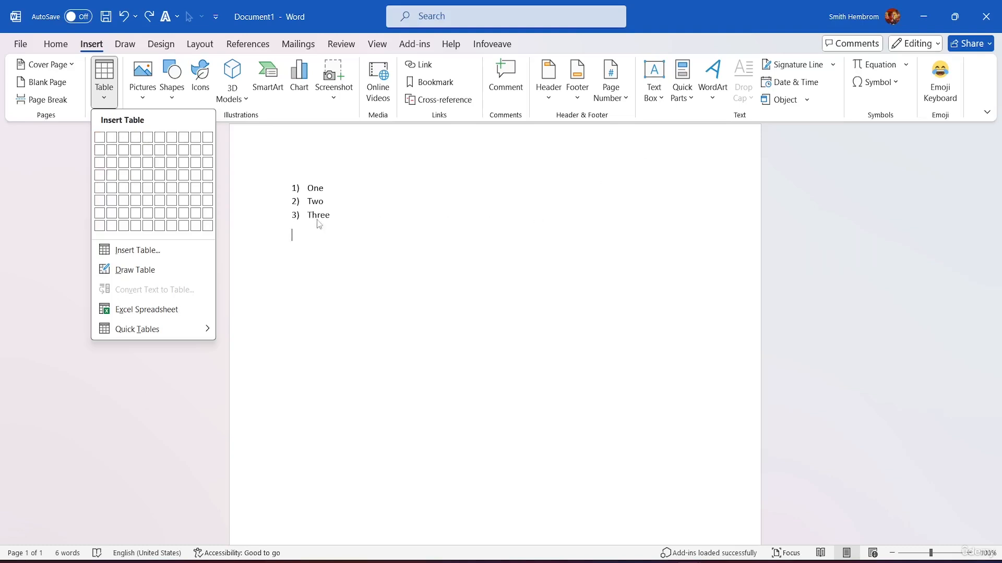
{"action": "left_click", "coordinate": [126, 166]}
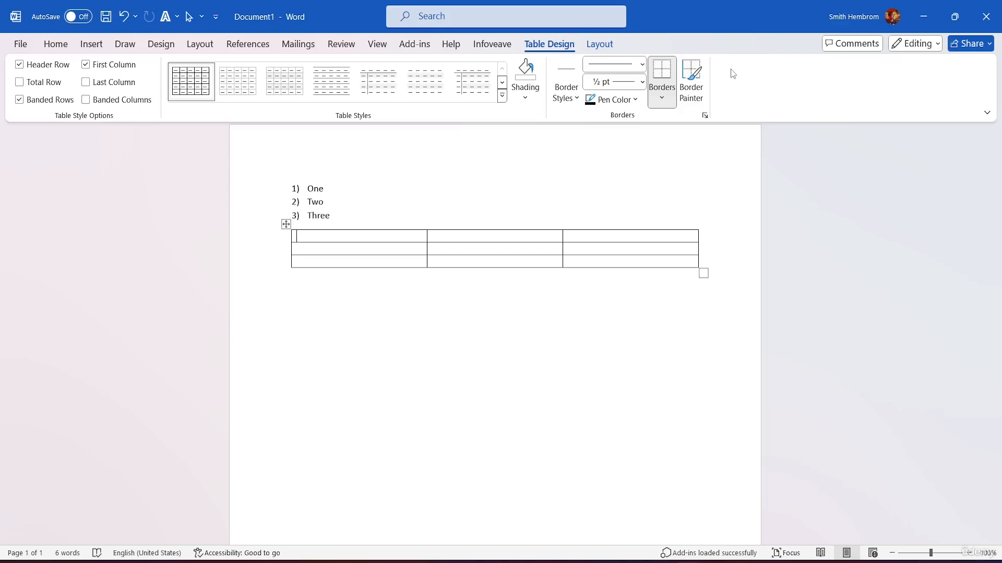
View the layout tools for the three-row table and place the cursor below the table
{"action": "left_click", "coordinate": [598, 45]}
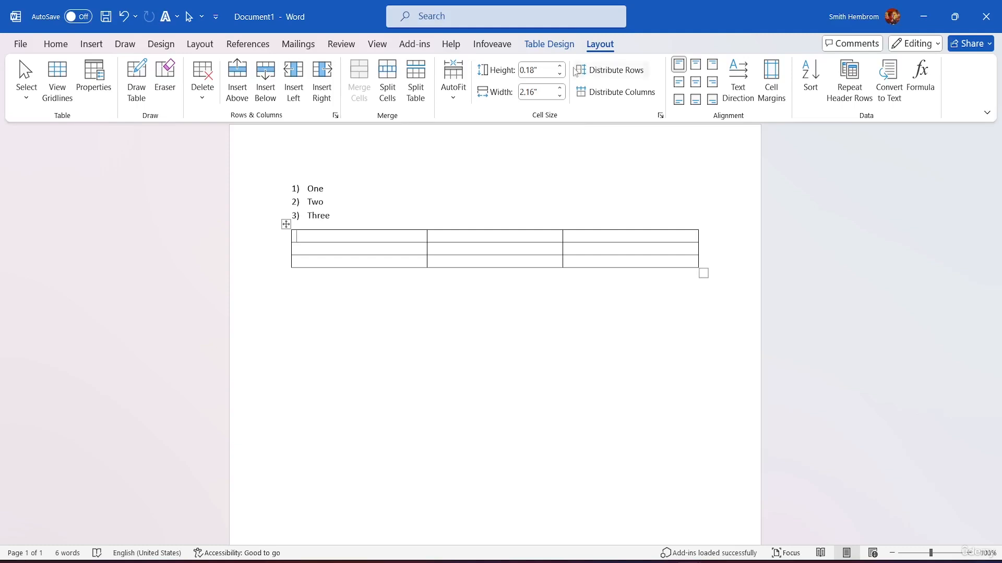
{"action": "left_click", "coordinate": [94, 45]}
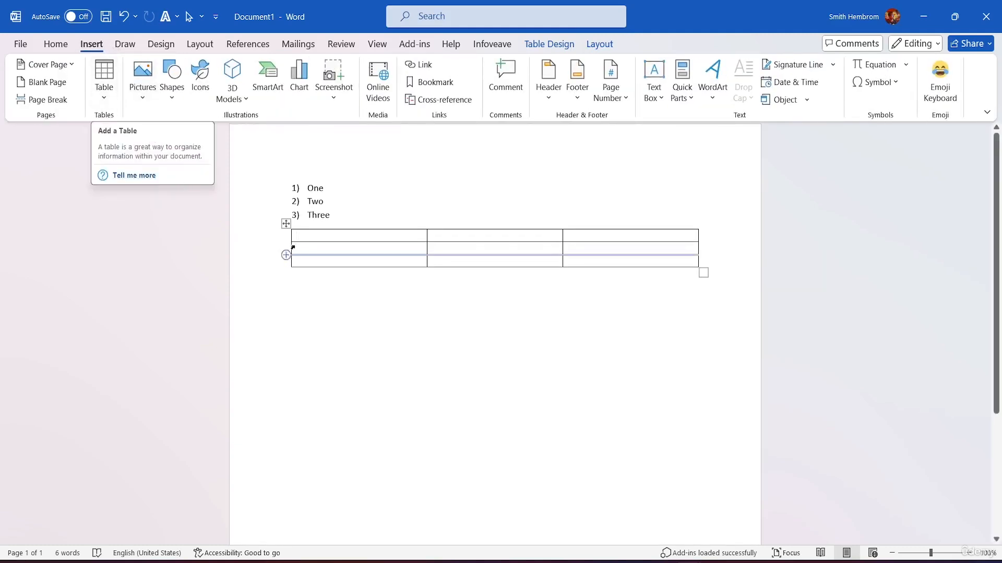
{"action": "left_click", "coordinate": [296, 324]}
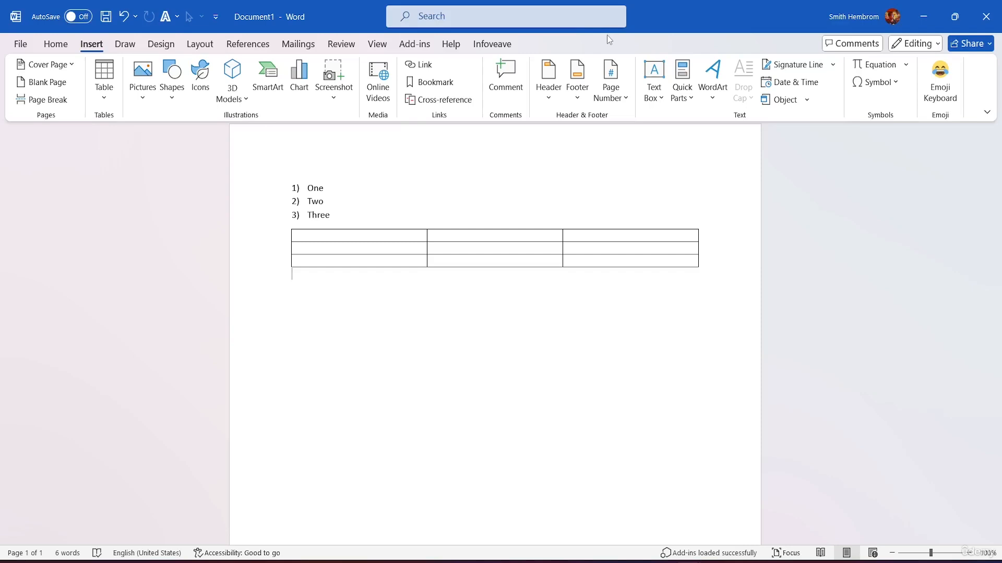
Try nesting a table with 2 columns and 3 rows inside the first cell of the existing table, and undo the insertion
{"action": "left_click", "coordinate": [336, 233]}
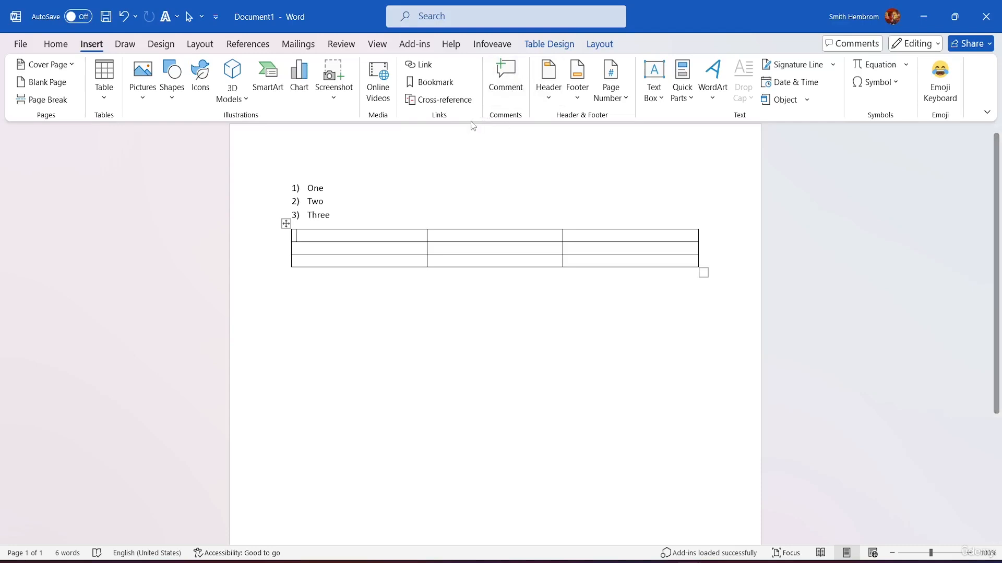
{"action": "left_click", "coordinate": [108, 104]}
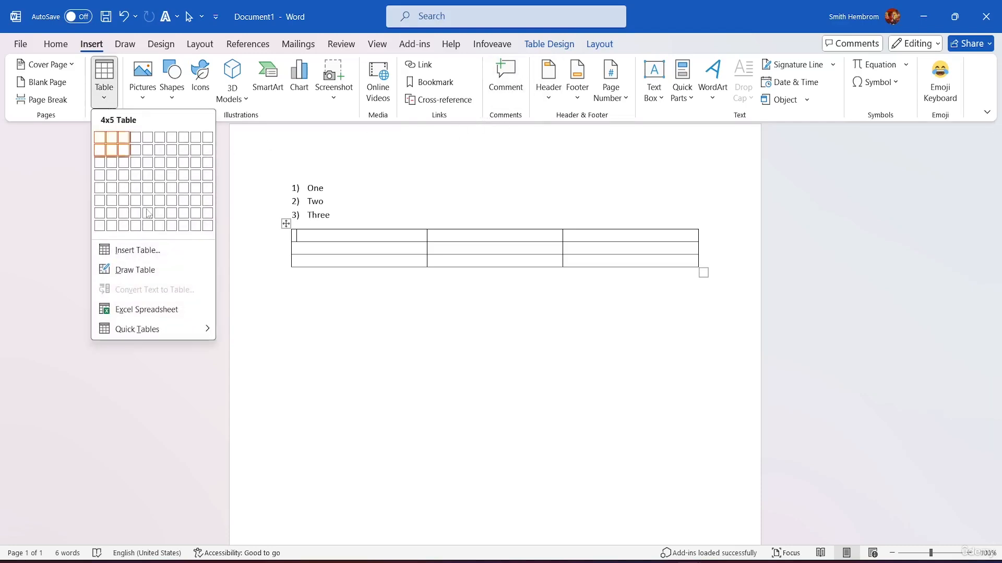
{"action": "left_click", "coordinate": [137, 250]}
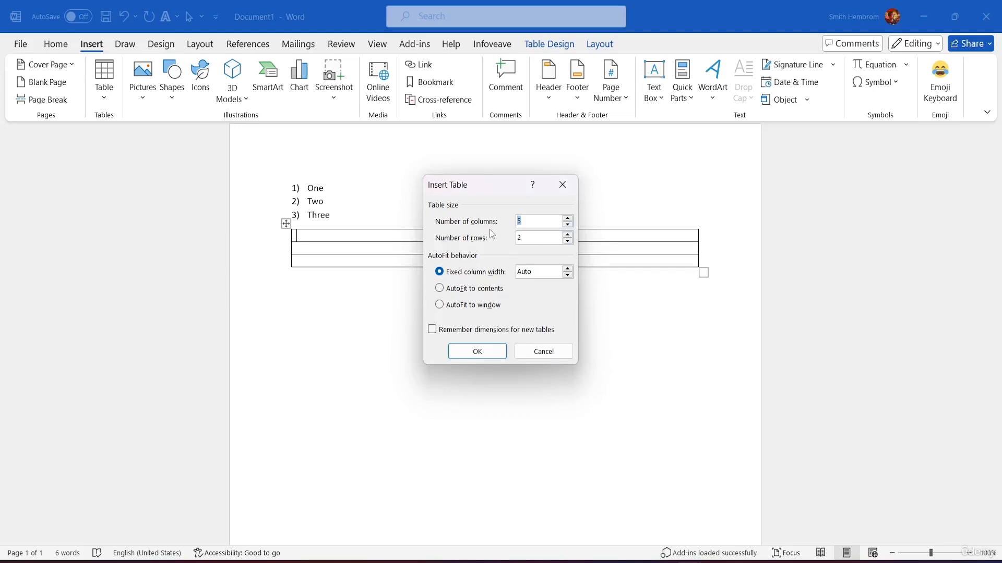
{"action": "left_click", "coordinate": [568, 225]}
{"action": "left_click", "coordinate": [567, 225]}
{"action": "left_click", "coordinate": [567, 234]}
{"action": "left_click", "coordinate": [493, 352]}
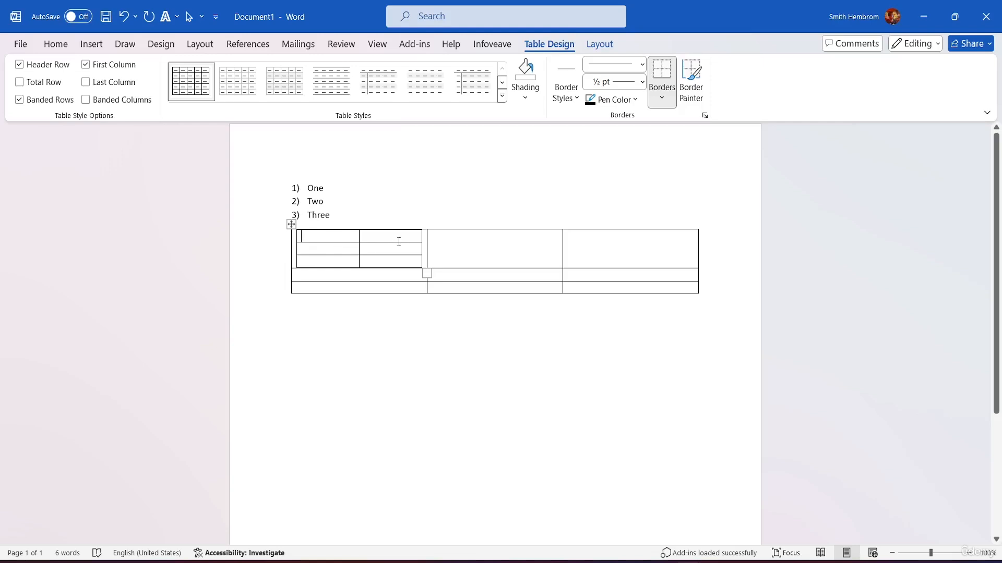
{"action": "key", "text": "ctrl+z"}
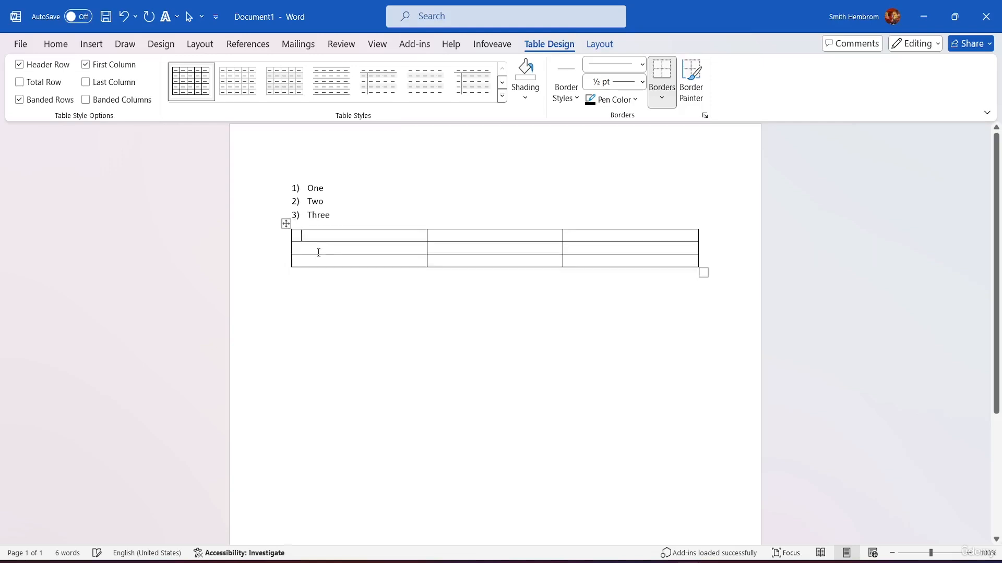
Insert a second table with 3 columns and 2 rows on the line below the first table, keeping the automatic fixed column width
{"action": "left_click", "coordinate": [304, 292]}
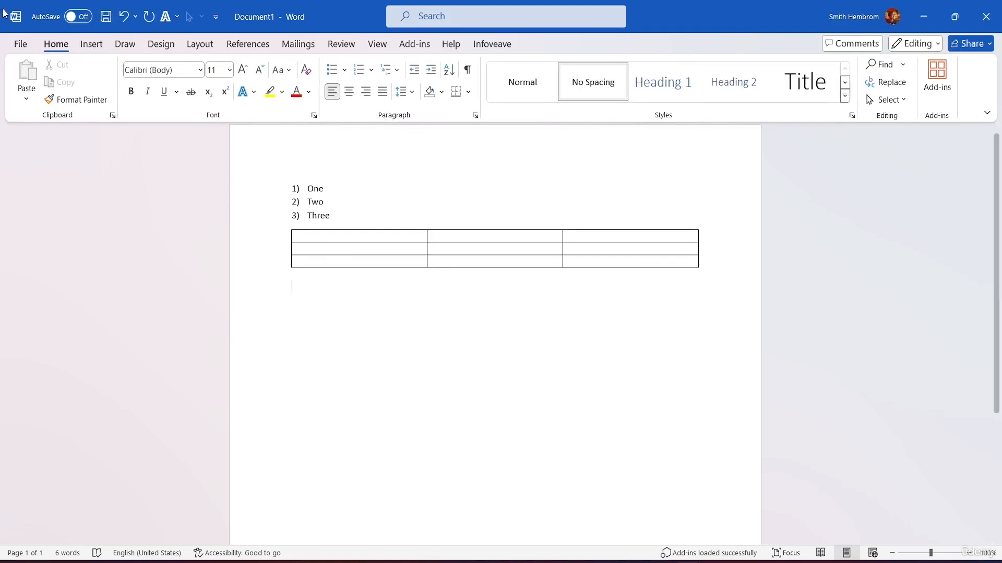
{"action": "left_click", "coordinate": [92, 46]}
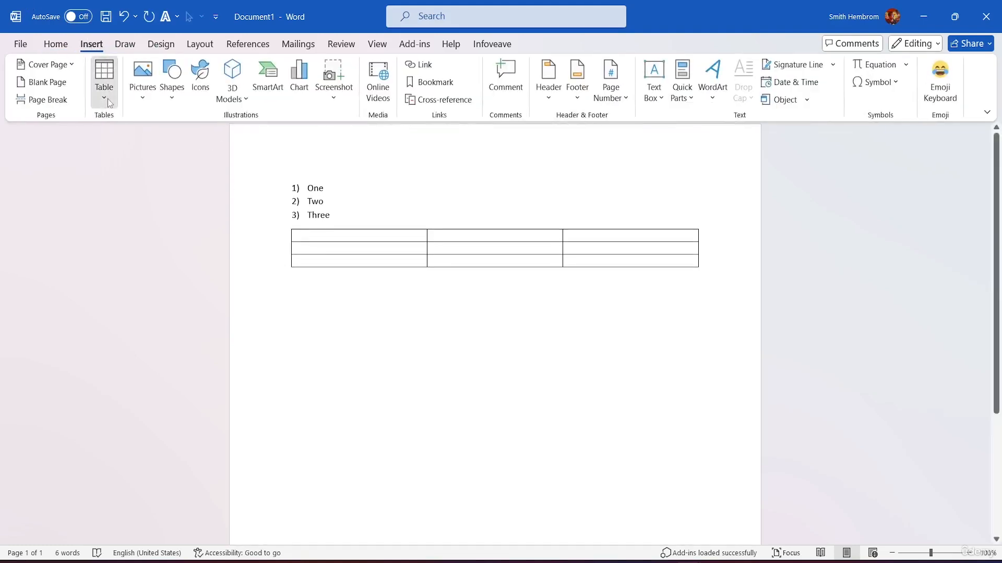
{"action": "left_click", "coordinate": [103, 80]}
{"action": "left_click", "coordinate": [137, 250]}
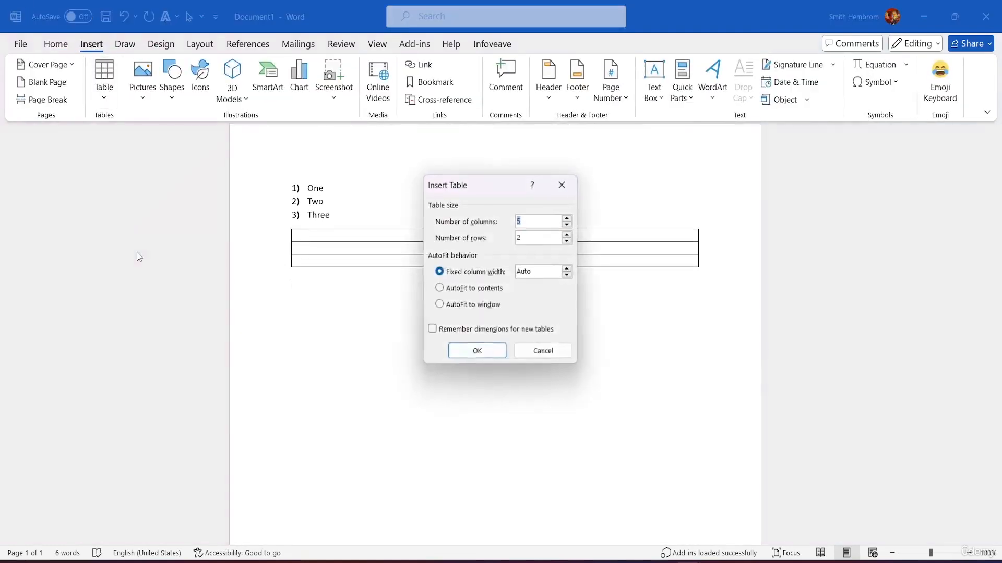
{"action": "left_click", "coordinate": [567, 224]}
{"action": "left_click", "coordinate": [567, 224]}
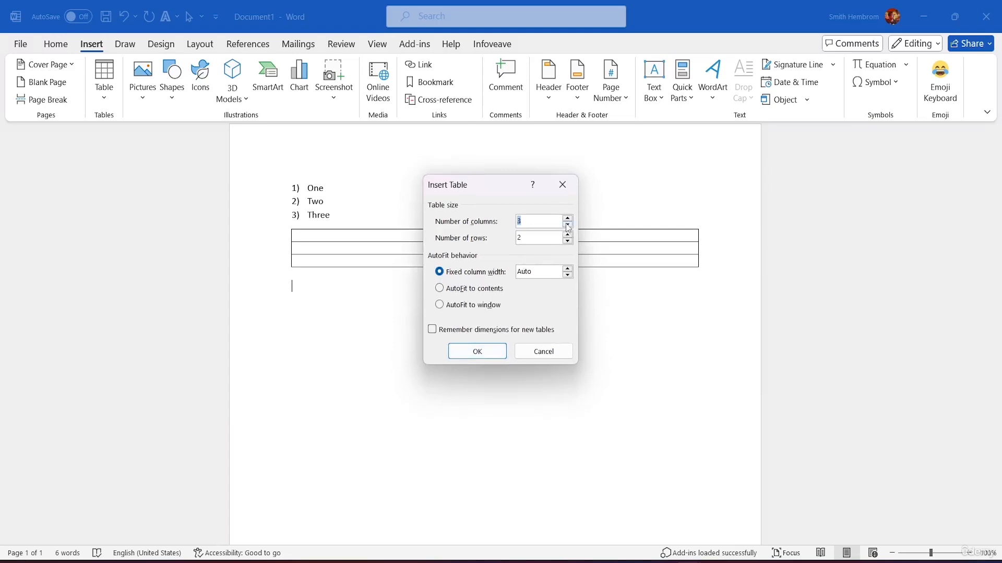
{"action": "left_click", "coordinate": [476, 350]}
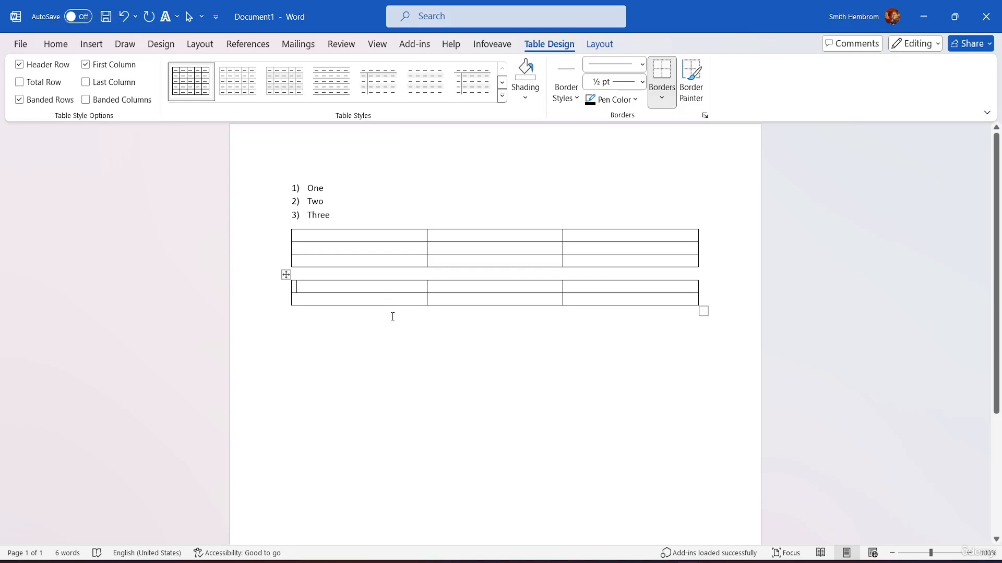
Select the entire second table and clear the selection again
{"action": "left_click", "coordinate": [286, 276]}
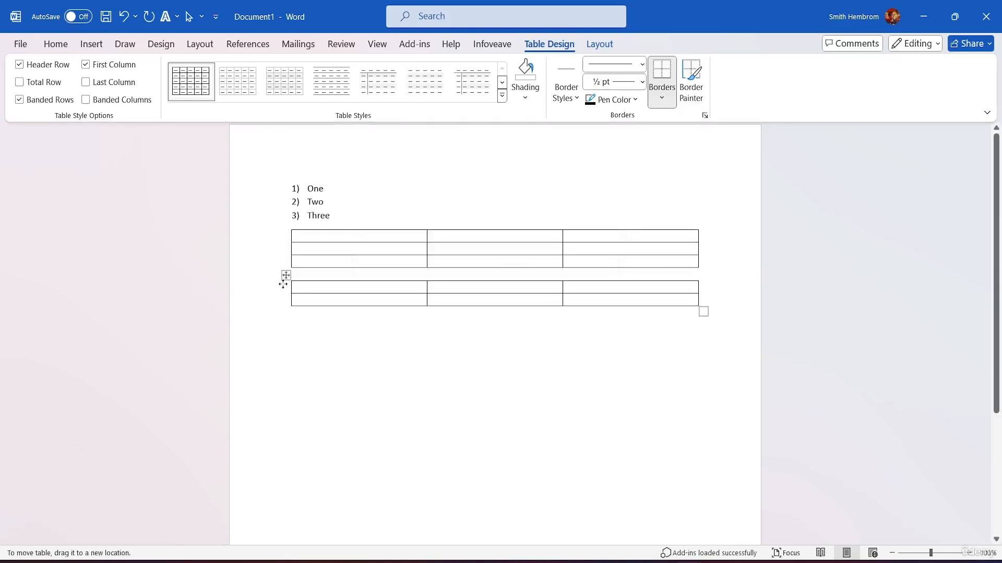
{"action": "left_click", "coordinate": [286, 276]}
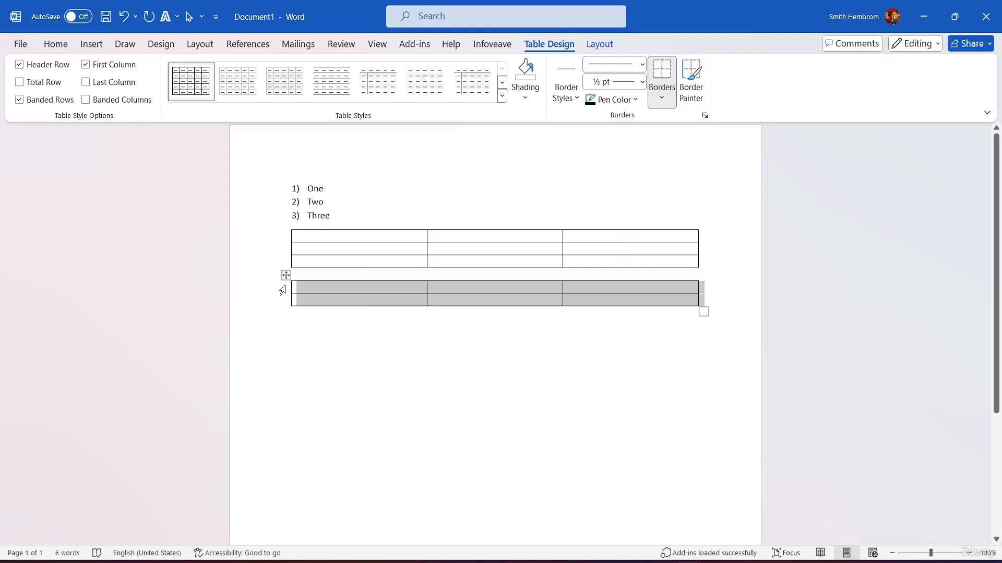
{"action": "left_click", "coordinate": [646, 330]}
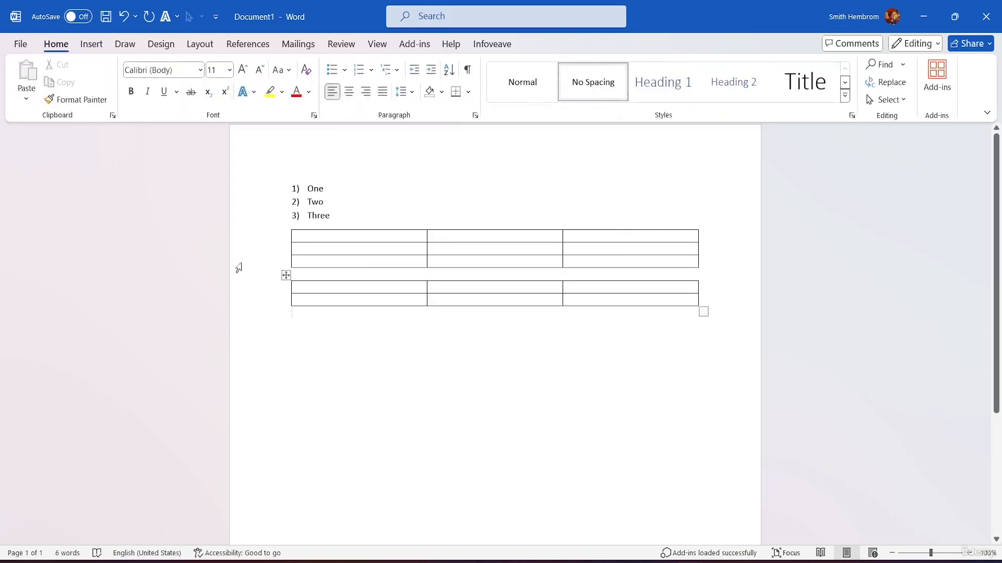
{"action": "left_click", "coordinate": [286, 275]}
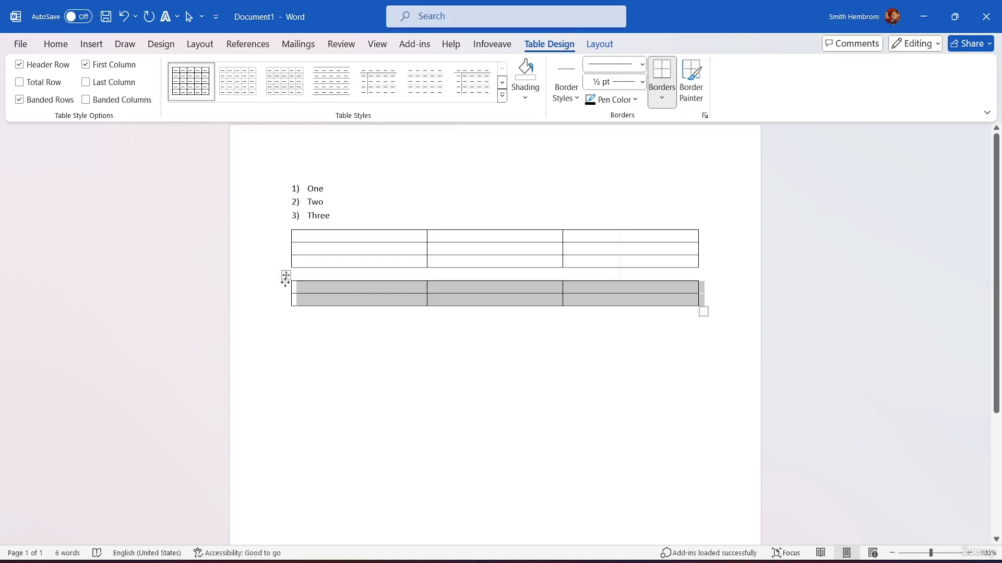
{"action": "left_click", "coordinate": [286, 276]}
{"action": "left_click", "coordinate": [286, 275]}
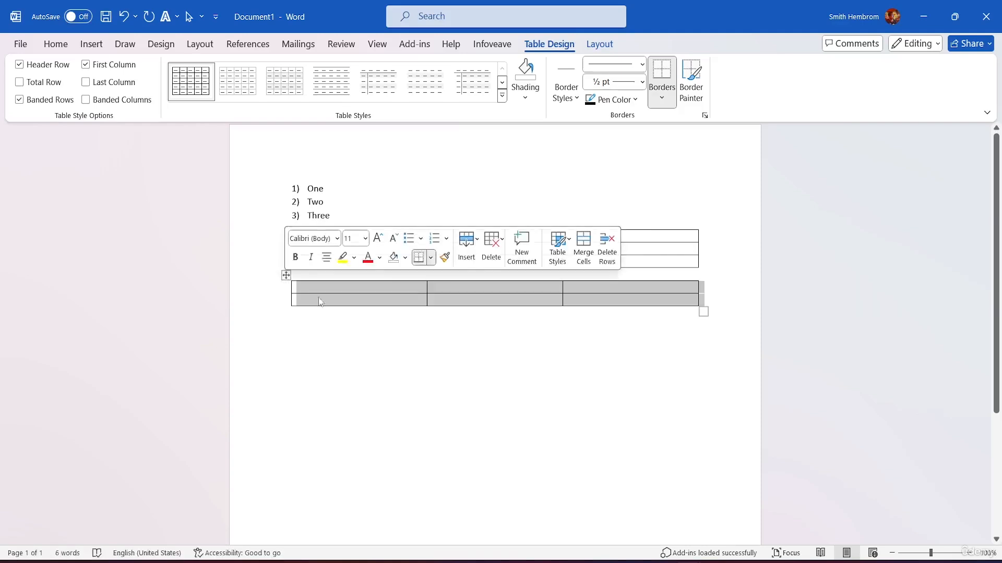
{"action": "left_click", "coordinate": [705, 319]}
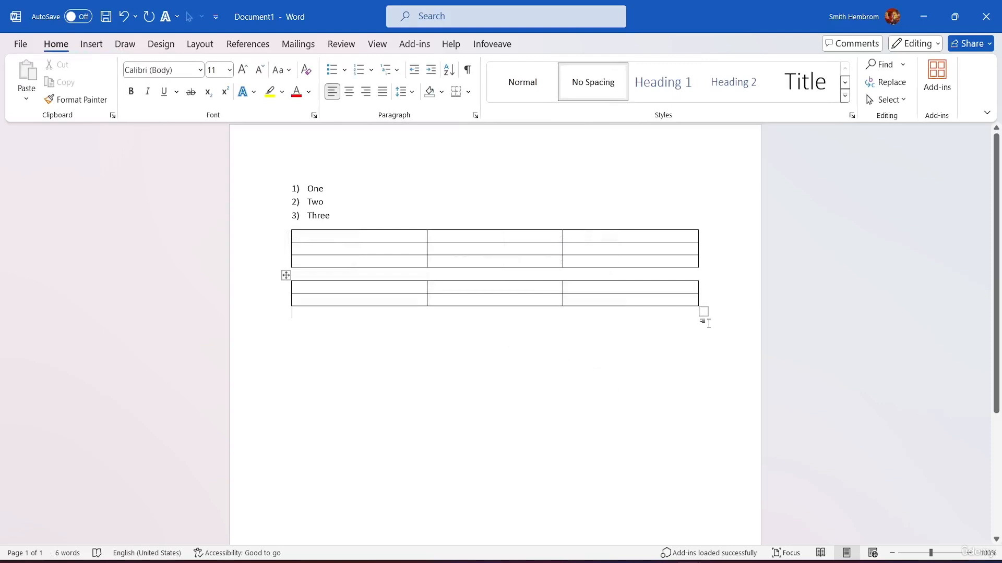
Resize the second table to about two thirds of the first table's width with taller rows, and select the whole table
{"action": "left_click_drag", "start_coordinate": [703, 312], "coordinate": [426, 404]}
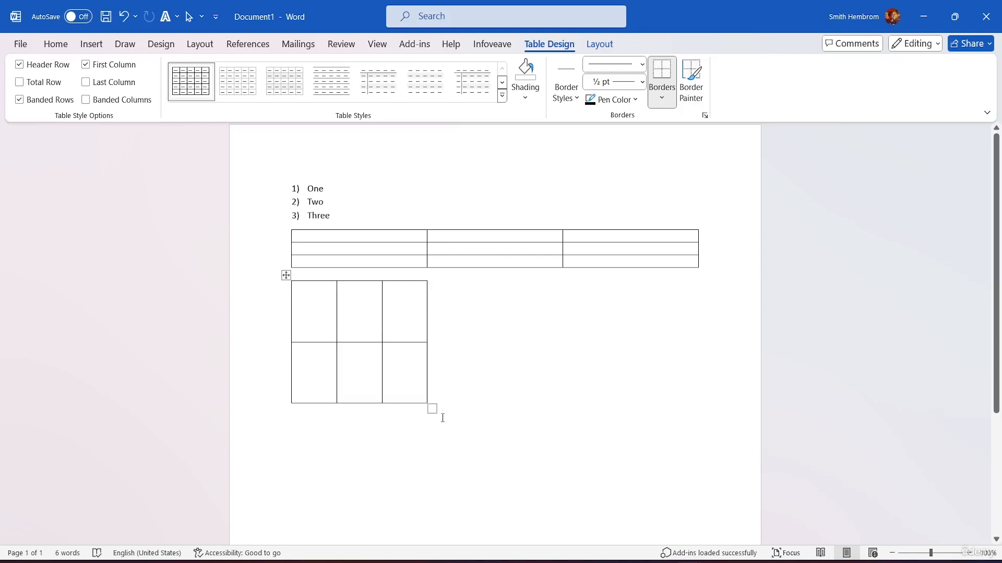
{"action": "left_click_drag", "start_coordinate": [431, 407], "coordinate": [556, 342]}
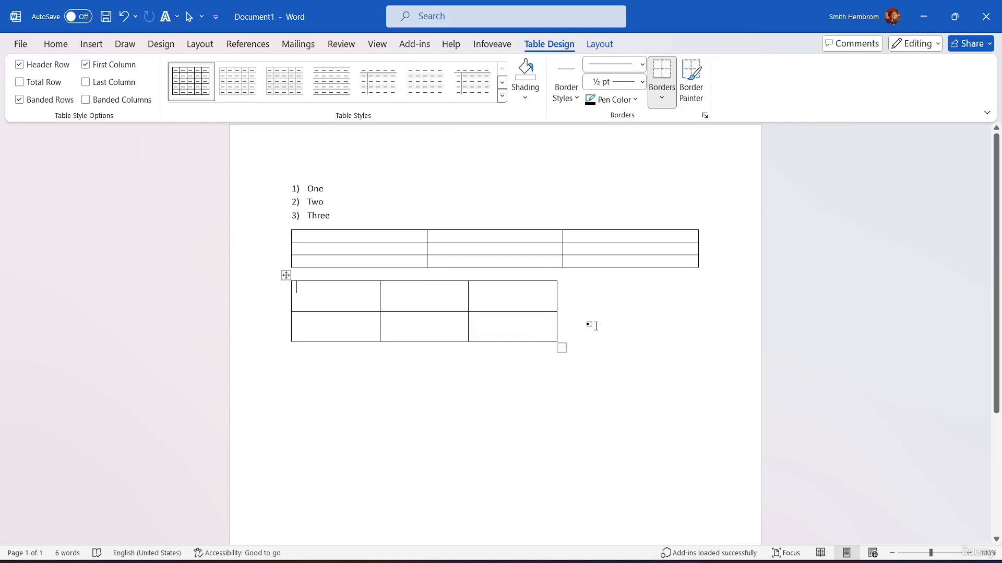
{"action": "left_click", "coordinate": [286, 275]}
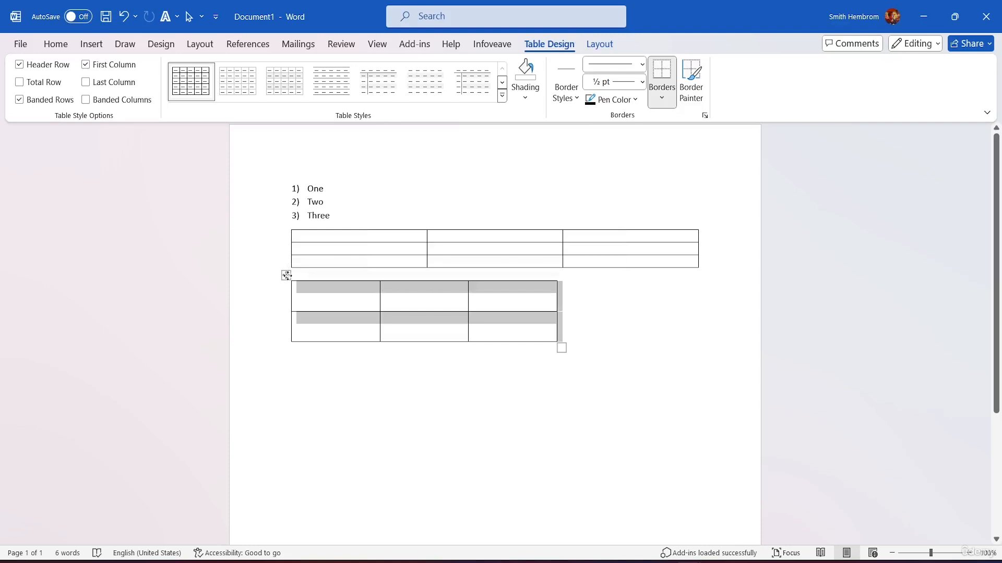
Move the second table slightly further down from the first table, undoing a misplaced move to the page top
{"action": "mouse_move", "coordinate": [286, 276]}
{"action": "left_mouse_down"}
{"action": "mouse_move", "coordinate": [283, 293]}
{"action": "mouse_move", "coordinate": [287, 281]}
{"action": "left_mouse_up"}
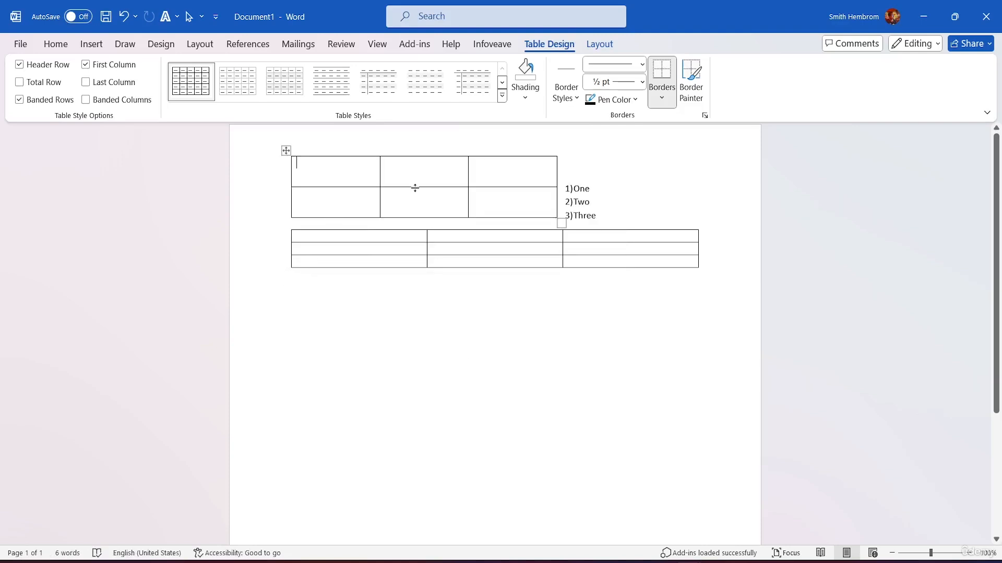
{"action": "key", "text": "ctrl+z"}
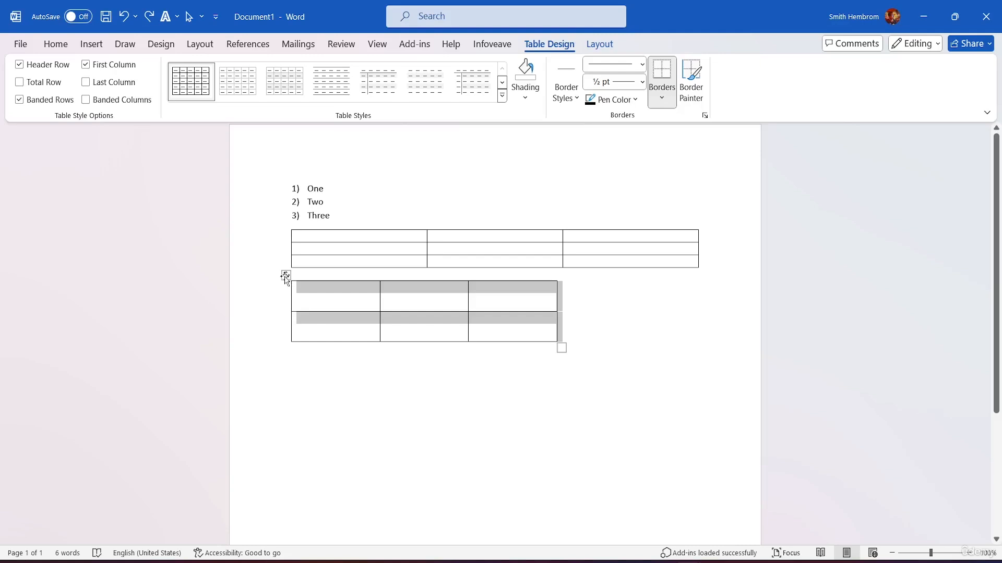
{"action": "mouse_move", "coordinate": [286, 275]}
{"action": "left_mouse_down"}
{"action": "mouse_move", "coordinate": [295, 361]}
{"action": "mouse_move", "coordinate": [273, 387]}
{"action": "mouse_move", "coordinate": [387, 398]}
{"action": "mouse_move", "coordinate": [277, 353]}
{"action": "mouse_move", "coordinate": [286, 287]}
{"action": "left_mouse_up"}
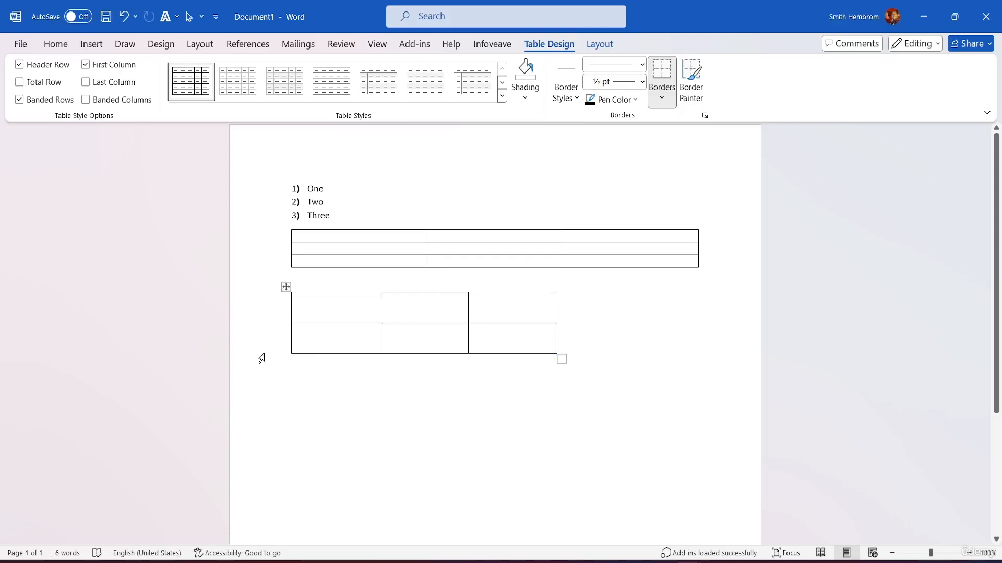
Add a new row at the end of the second table
{"action": "mouse_move", "coordinate": [289, 361]}
{"action": "mouse_move", "coordinate": [286, 326]}
{"action": "left_click", "coordinate": [286, 354]}
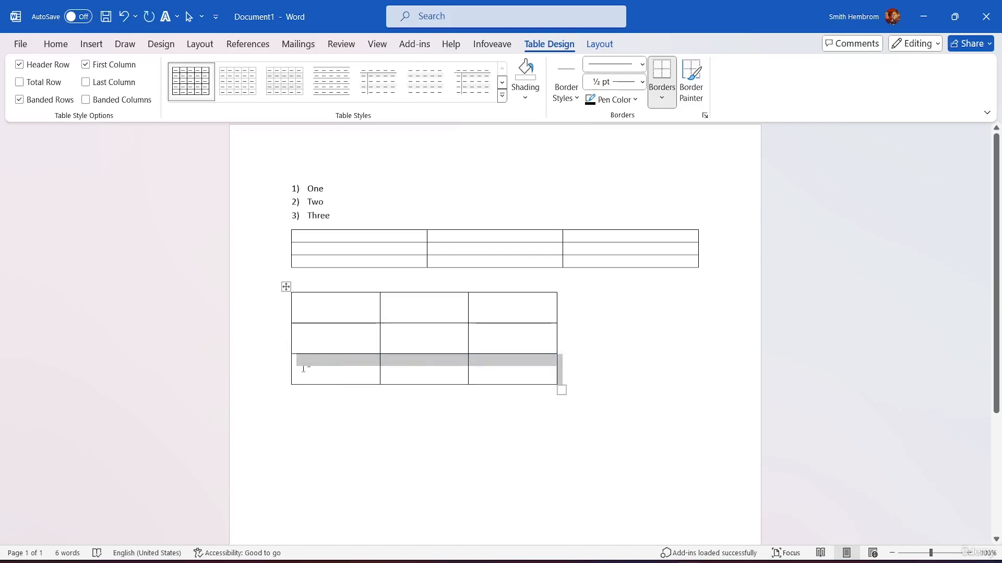
Insert two more rows below the first row of the second table and clear the selection
{"action": "mouse_move", "coordinate": [289, 363]}
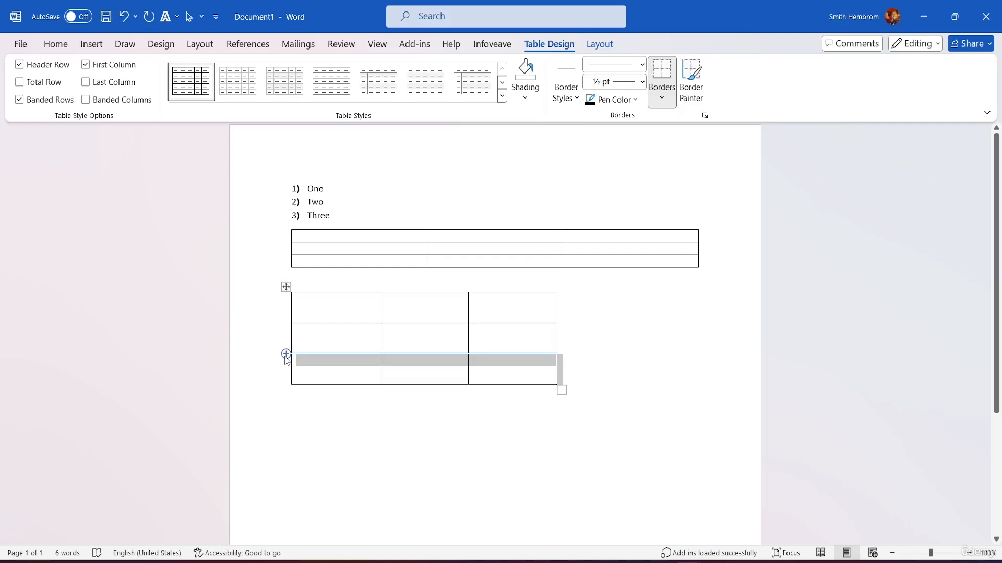
{"action": "left_click", "coordinate": [380, 321]}
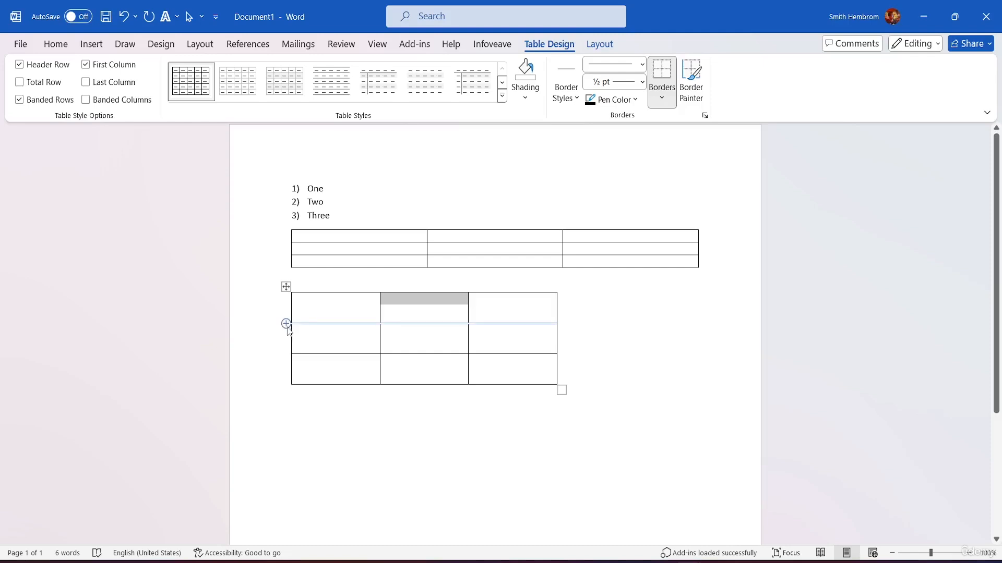
{"action": "left_click", "coordinate": [287, 324]}
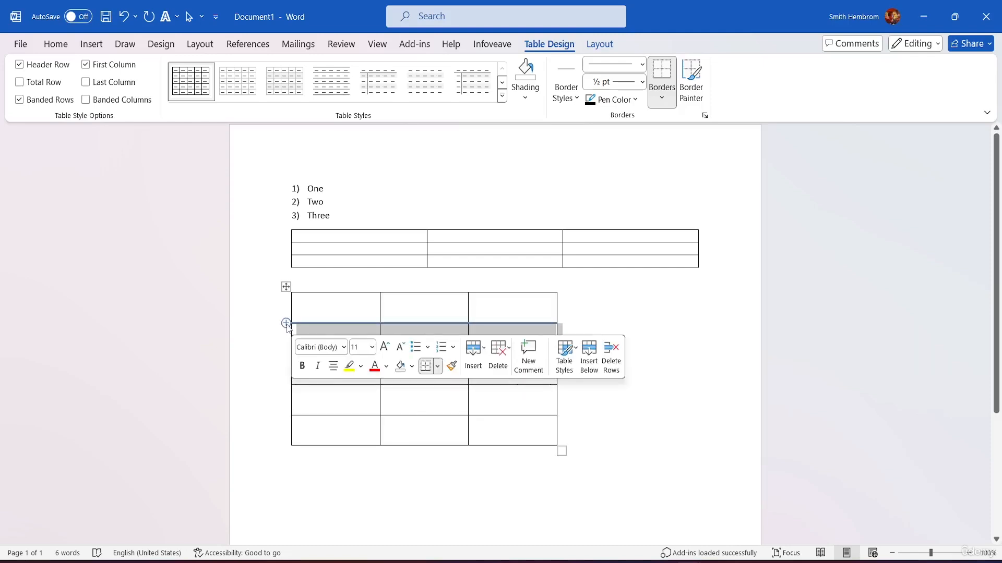
{"action": "left_click", "coordinate": [618, 312]}
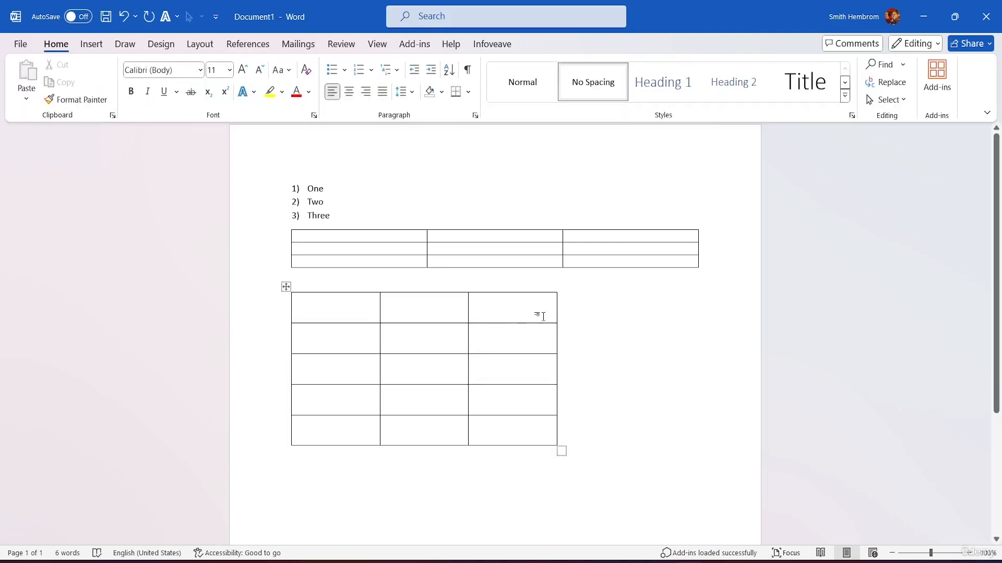
Select the first two cells of the second table's top row, and undo the last two row insertions
{"action": "mouse_move", "coordinate": [287, 324]}
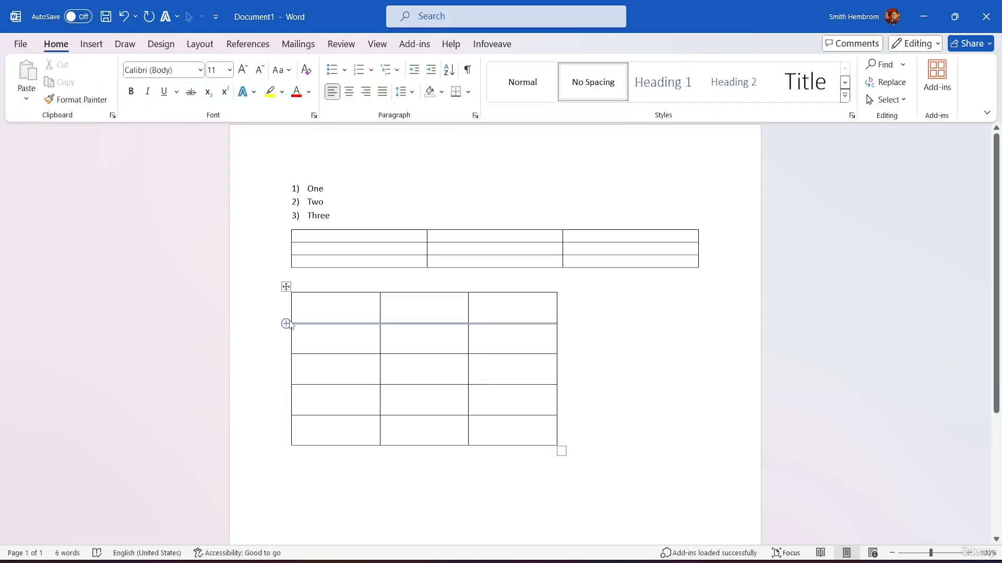
{"action": "left_click", "coordinate": [294, 299]}
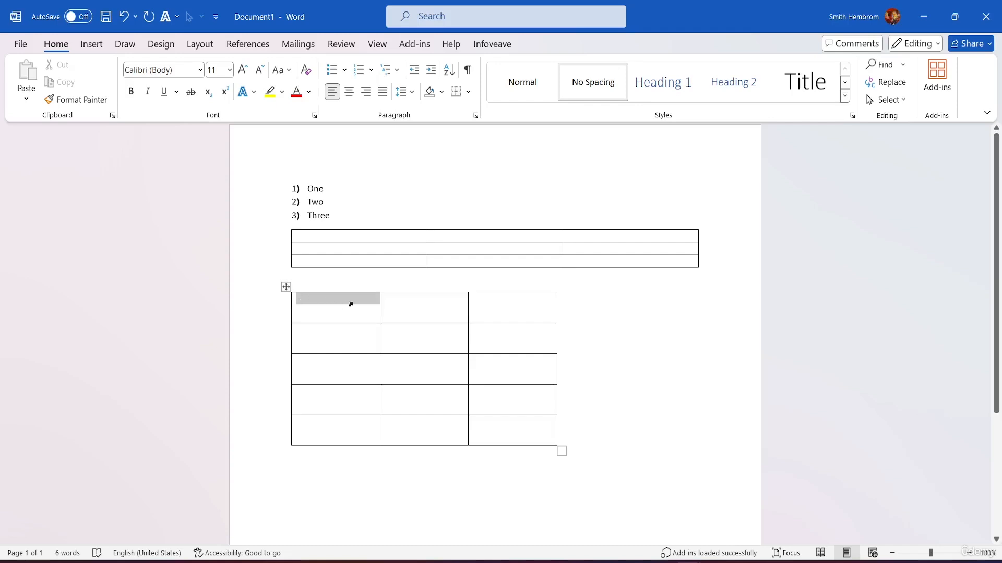
{"action": "left_click_drag", "start_coordinate": [351, 304], "coordinate": [459, 308]}
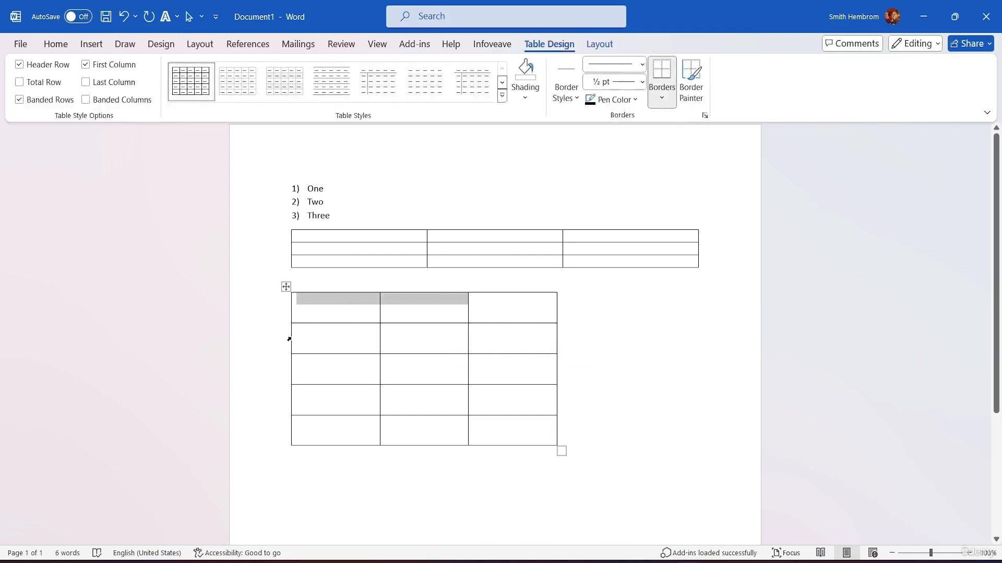
{"action": "left_click", "coordinate": [261, 338]}
{"action": "key", "text": "ctrl+z"}
{"action": "key", "text": "ctrl+z"}
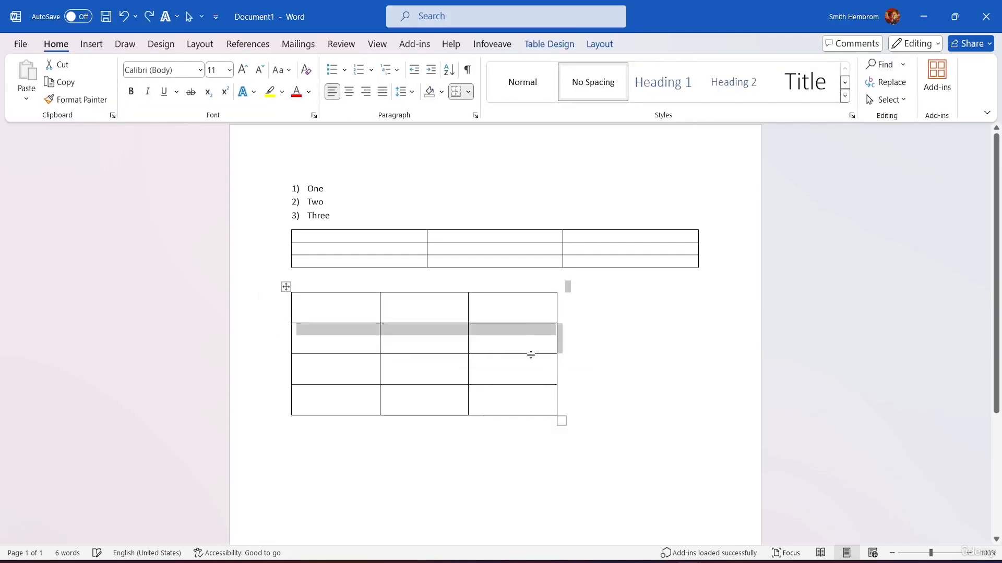
{"action": "left_click", "coordinate": [608, 337]}
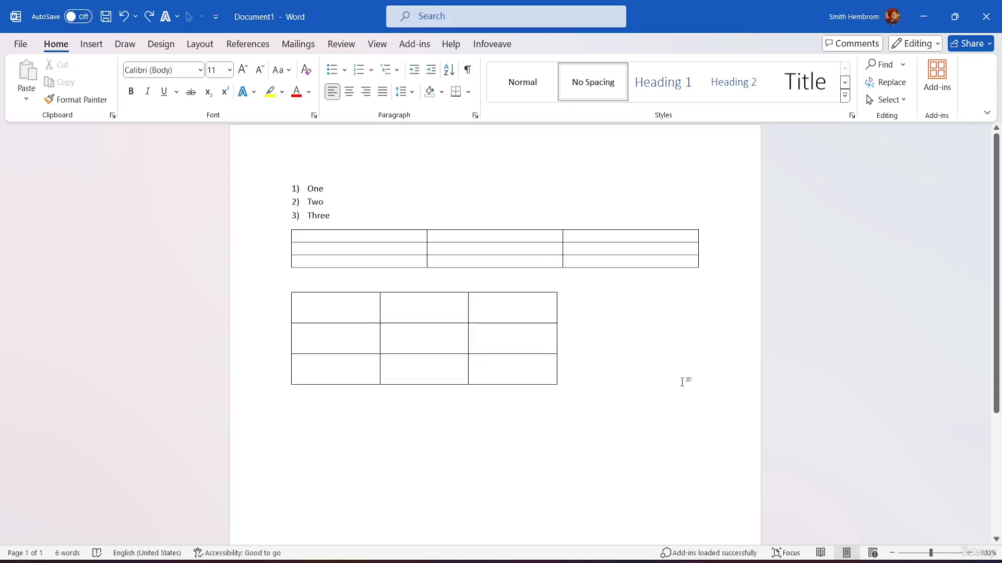
Insert an Excel spreadsheet on a blank line below the second table
{"action": "left_click", "coordinate": [300, 413]}
{"action": "left_click", "coordinate": [295, 420]}
{"action": "left_click", "coordinate": [573, 426]}
{"action": "left_click", "coordinate": [284, 433]}
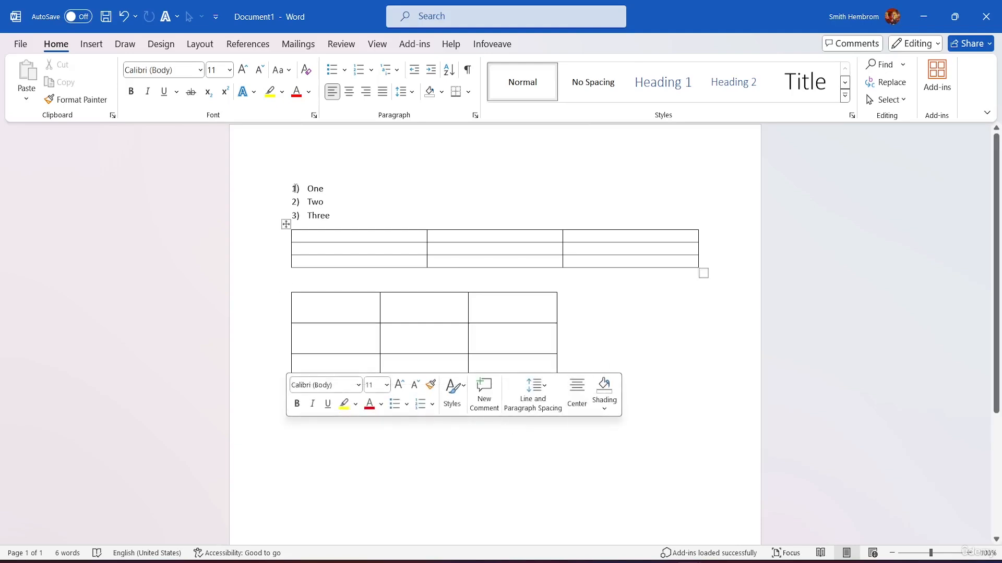
{"action": "left_click", "coordinate": [89, 49]}
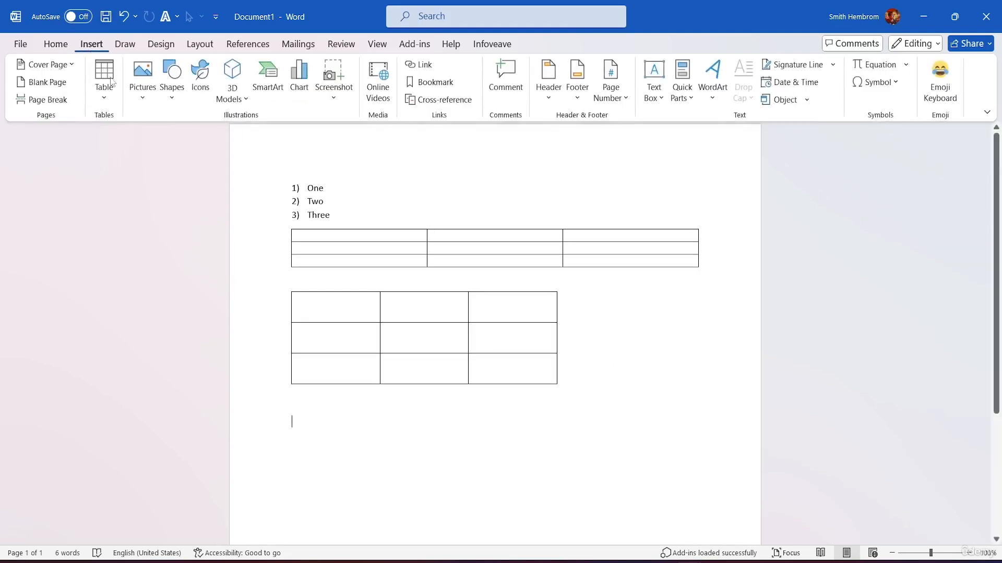
{"action": "left_click", "coordinate": [108, 97]}
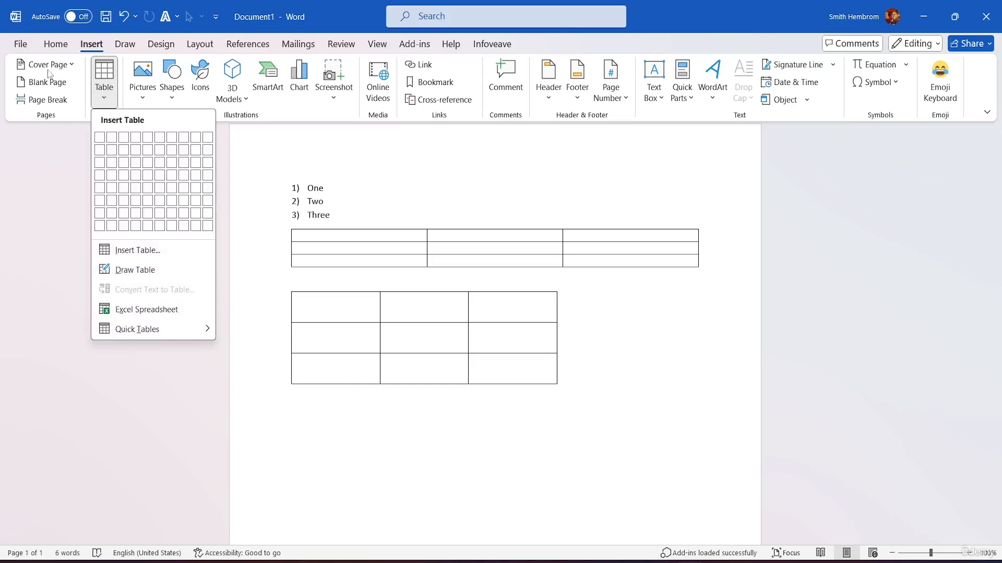
{"action": "left_click", "coordinate": [158, 312]}
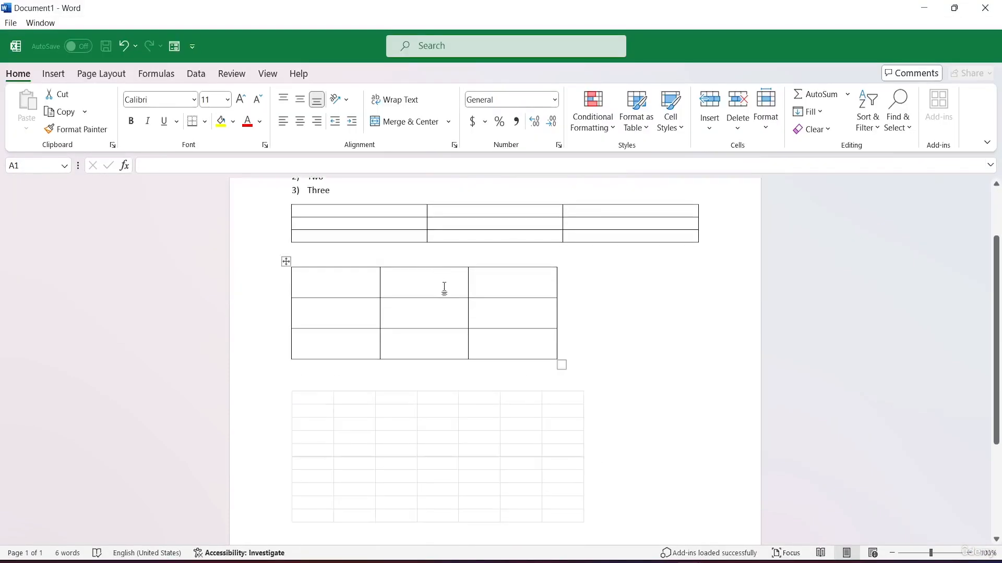
Look through the embedded worksheet's rows, leave its editing mode and delete it from the document
{"action": "scroll", "coordinate": [443, 288], "scroll_direction": "down", "scroll_amount": 2}
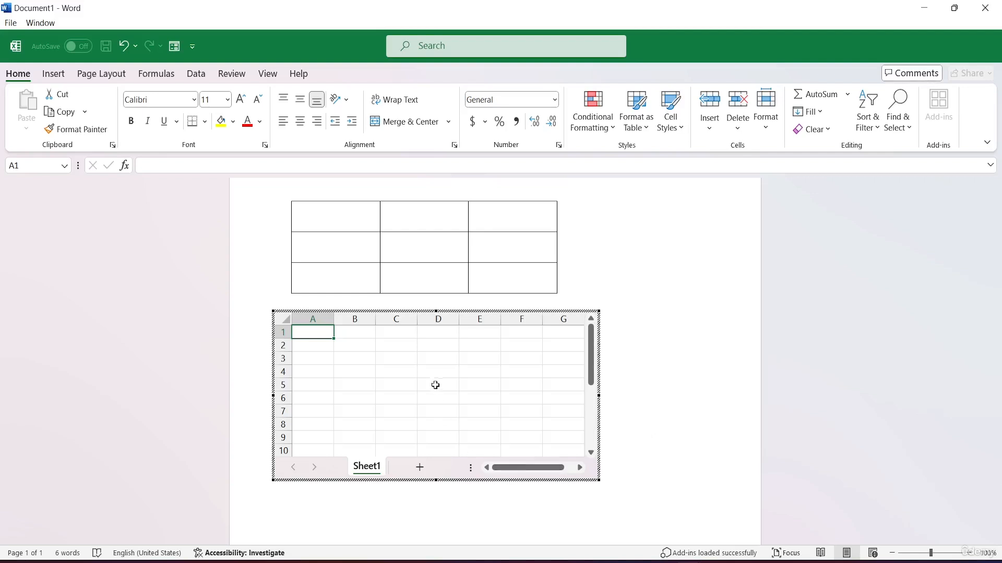
{"action": "scroll", "coordinate": [434, 384], "scroll_direction": "down", "scroll_amount": 5}
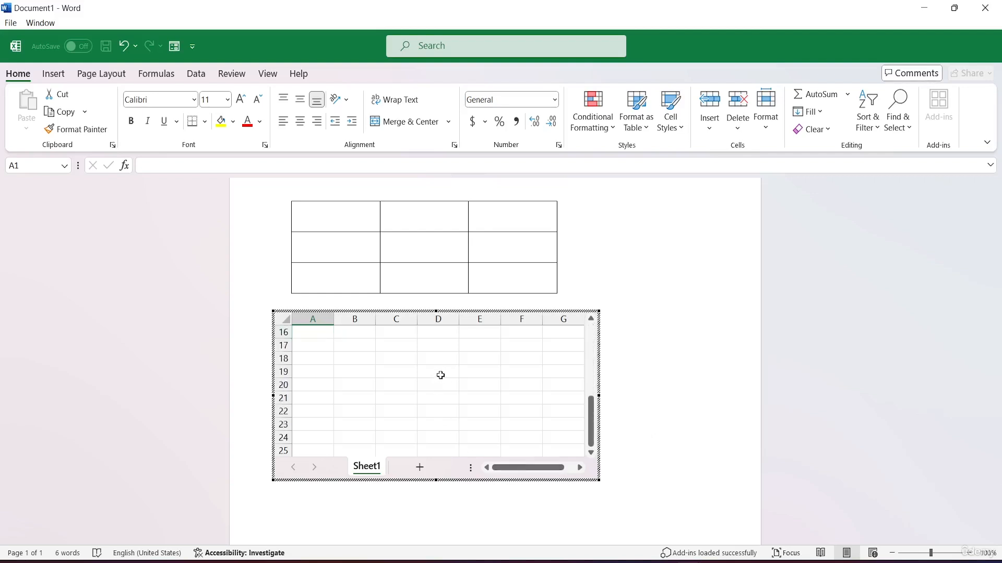
{"action": "scroll", "coordinate": [437, 377], "scroll_direction": "up", "scroll_amount": 5}
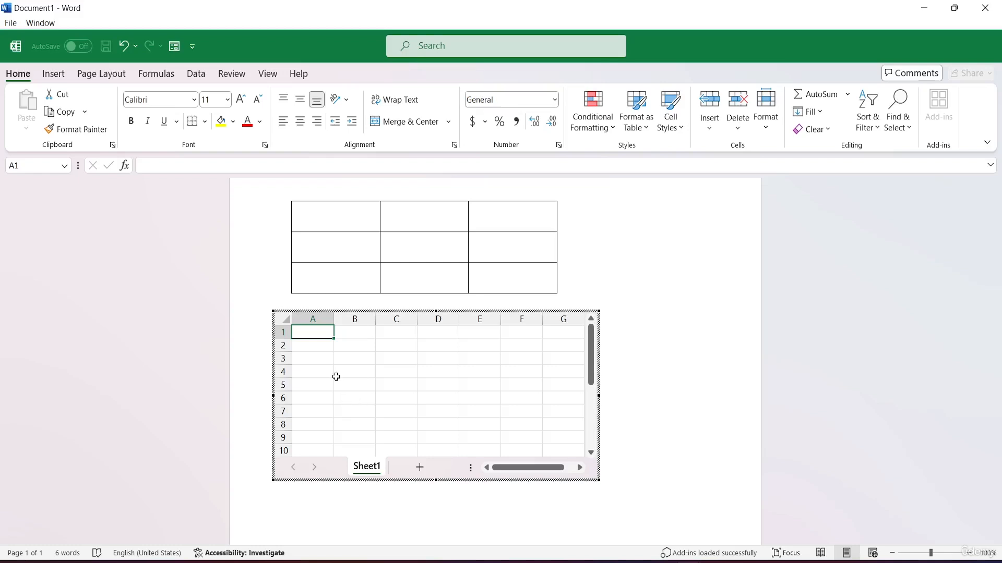
{"action": "key", "text": "Escape"}
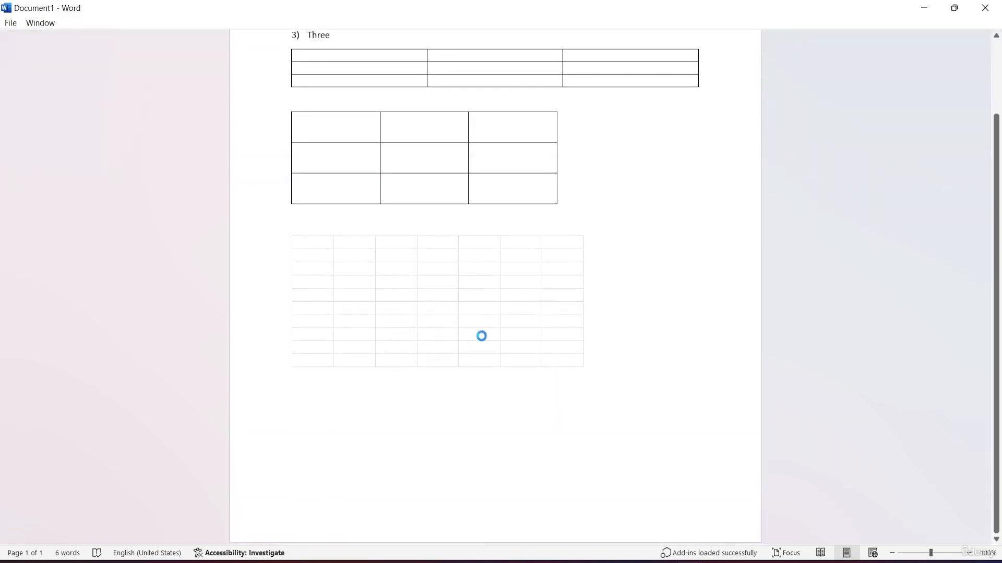
{"action": "left_click", "coordinate": [431, 403]}
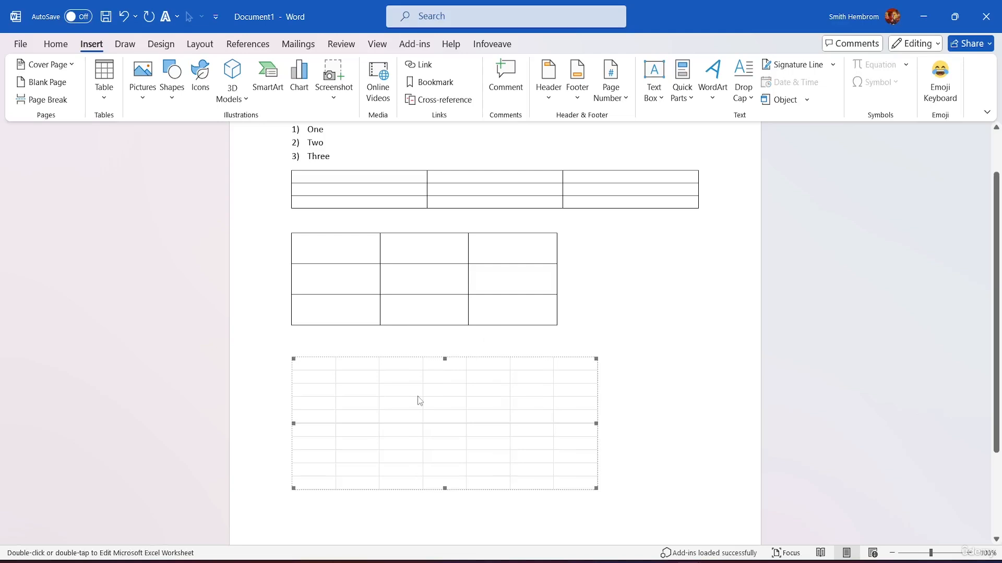
{"action": "key", "text": "Delete"}
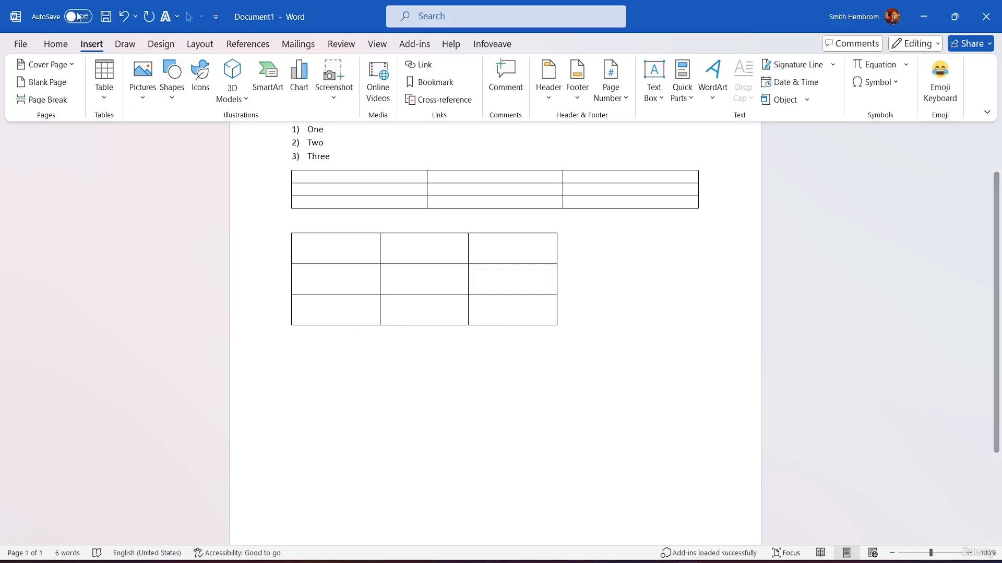
Look through the built-in Quick Tables gallery, from the calendars to the tables with subheads, without inserting one
{"action": "left_click", "coordinate": [105, 88]}
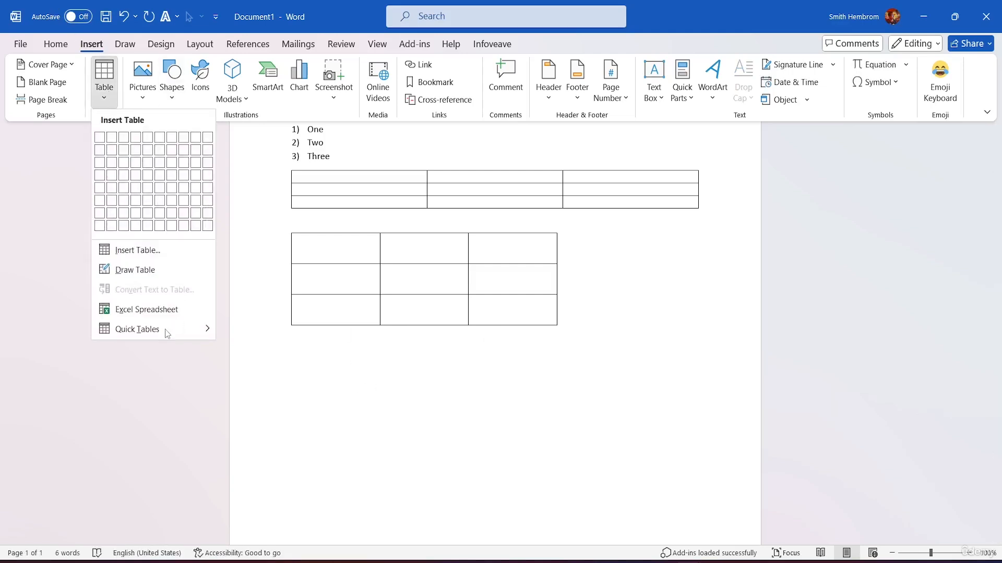
{"action": "left_click", "coordinate": [125, 330]}
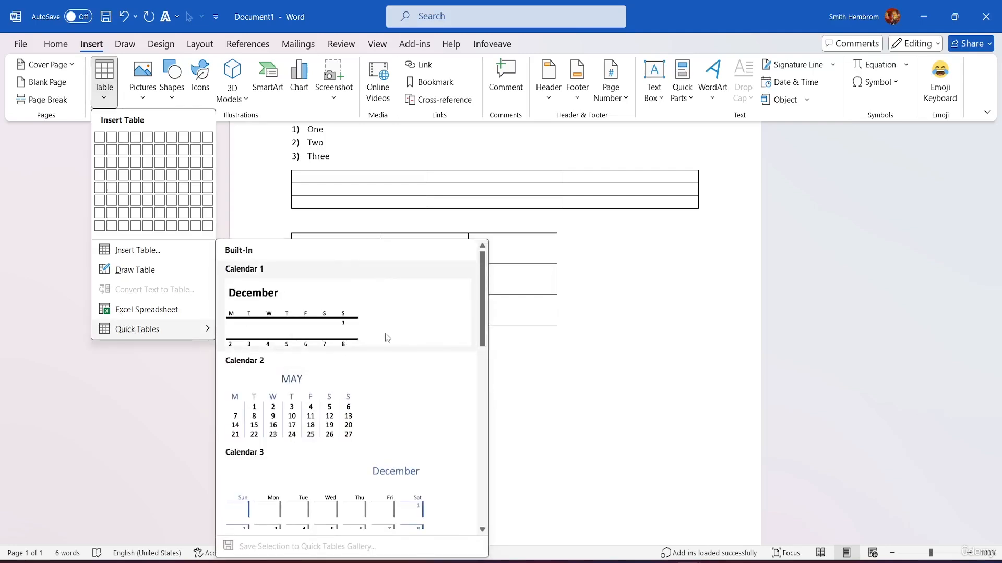
{"action": "scroll", "coordinate": [325, 375], "scroll_direction": "down", "scroll_amount": 5}
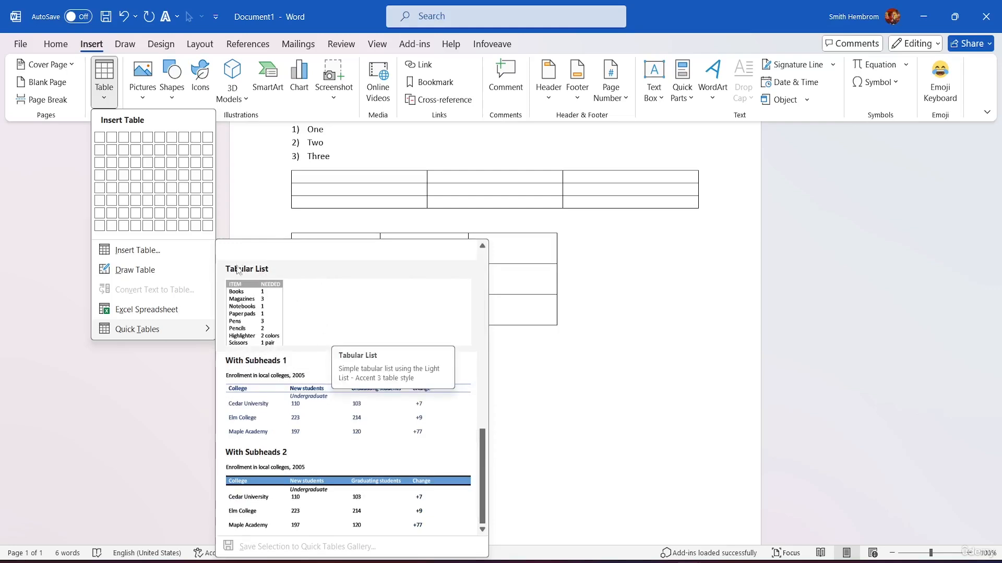
{"action": "scroll", "coordinate": [310, 327], "scroll_direction": "up", "scroll_amount": 10}
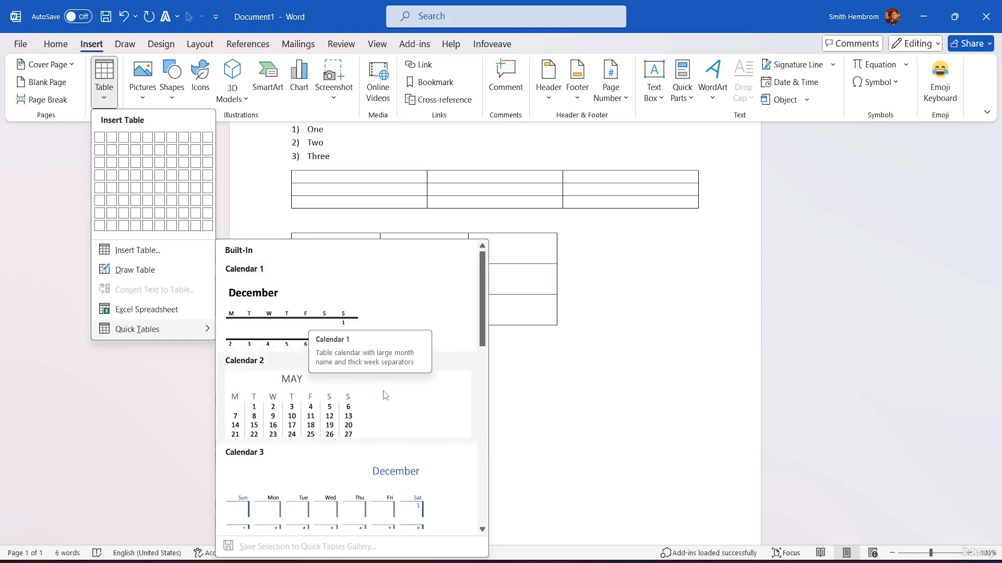
{"action": "scroll", "coordinate": [364, 409], "scroll_direction": "down", "scroll_amount": 10}
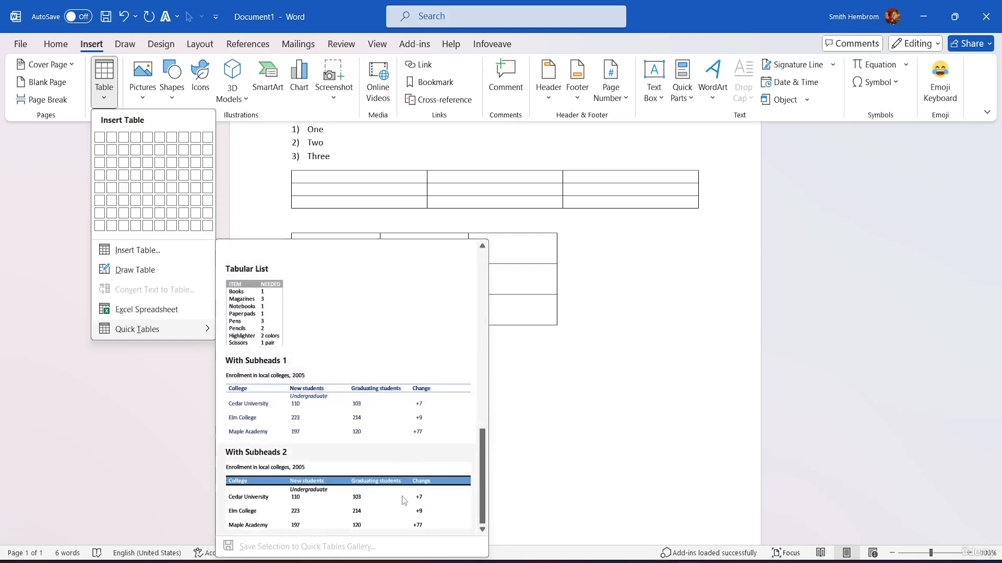
{"action": "left_click", "coordinate": [578, 407]}
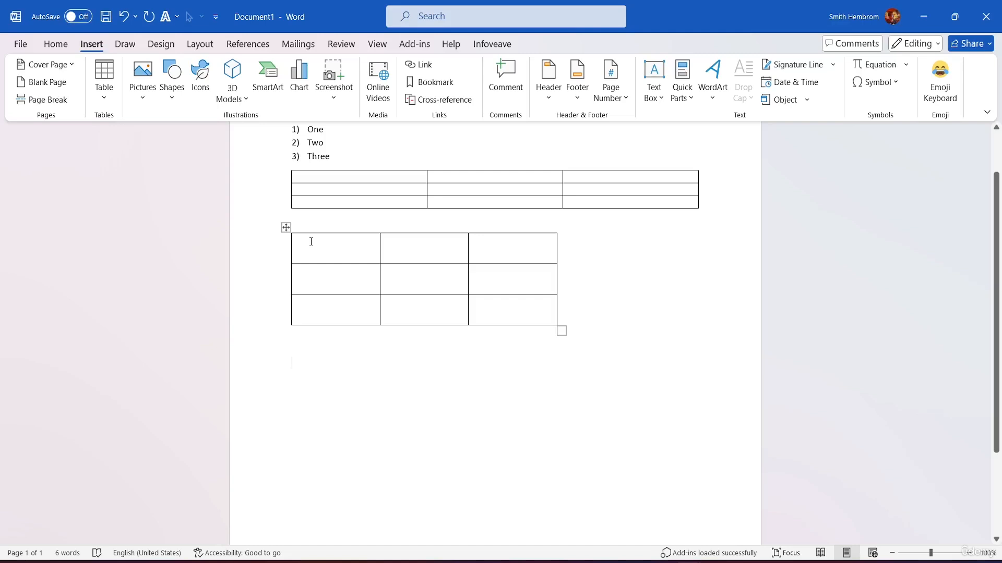
Draw a single-cell table about 4" wide and 1.8" high below the second table, undoing a stray small cell above it
{"action": "left_click", "coordinate": [104, 95]}
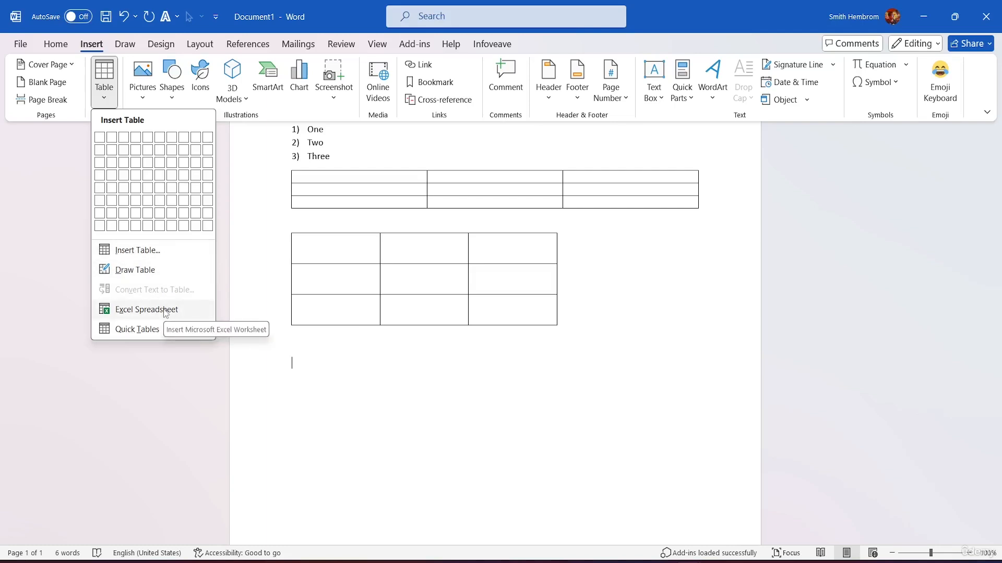
{"action": "mouse_move", "coordinate": [150, 336]}
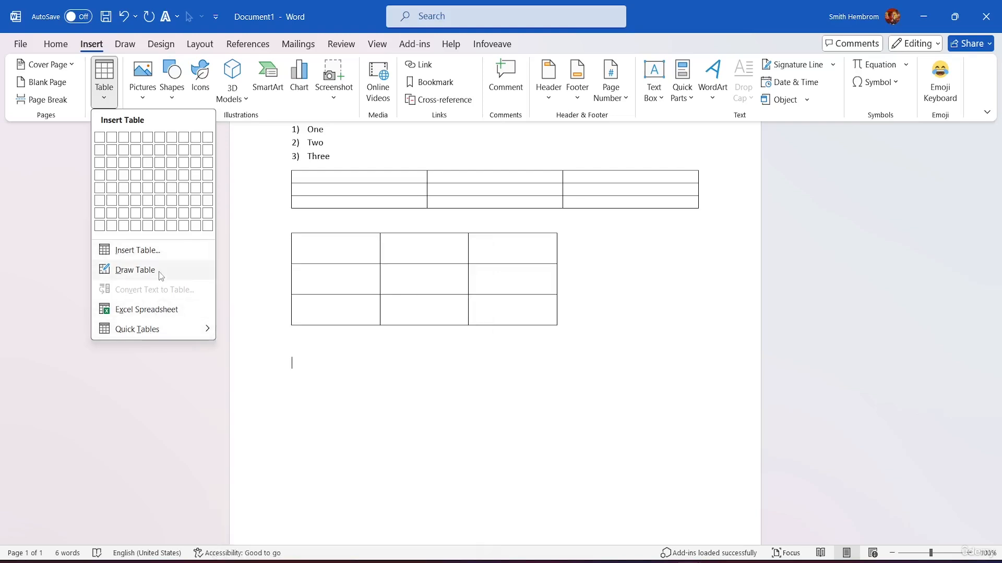
{"action": "left_click", "coordinate": [135, 270]}
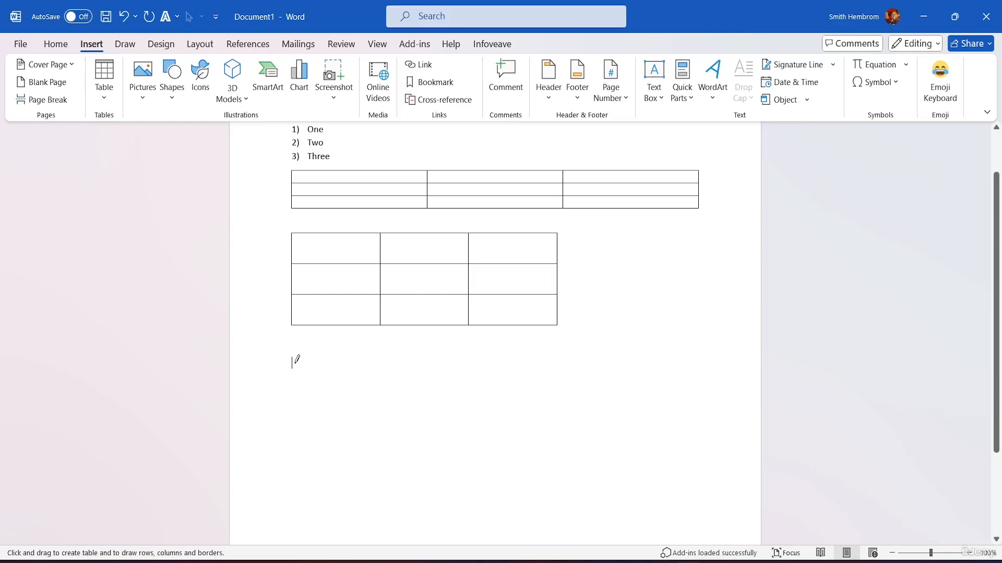
{"action": "mouse_move", "coordinate": [295, 363]}
{"action": "left_mouse_down"}
{"action": "mouse_move", "coordinate": [516, 355]}
{"action": "mouse_move", "coordinate": [565, 437]}
{"action": "mouse_move", "coordinate": [548, 485]}
{"action": "mouse_move", "coordinate": [545, 477]}
{"action": "left_mouse_up"}
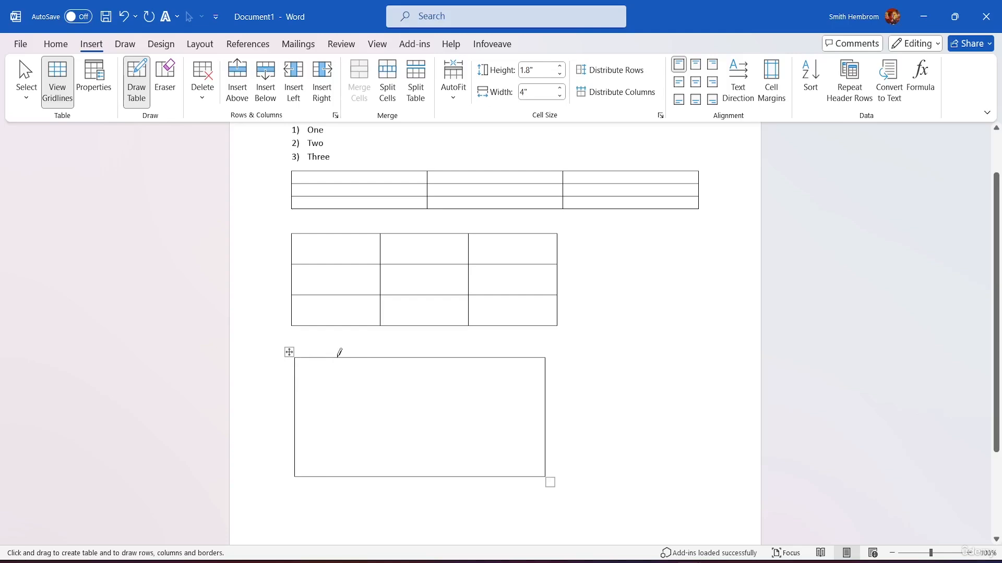
{"action": "mouse_move", "coordinate": [338, 357]}
{"action": "left_mouse_down"}
{"action": "mouse_move", "coordinate": [342, 398]}
{"action": "mouse_move", "coordinate": [335, 346]}
{"action": "left_mouse_up"}
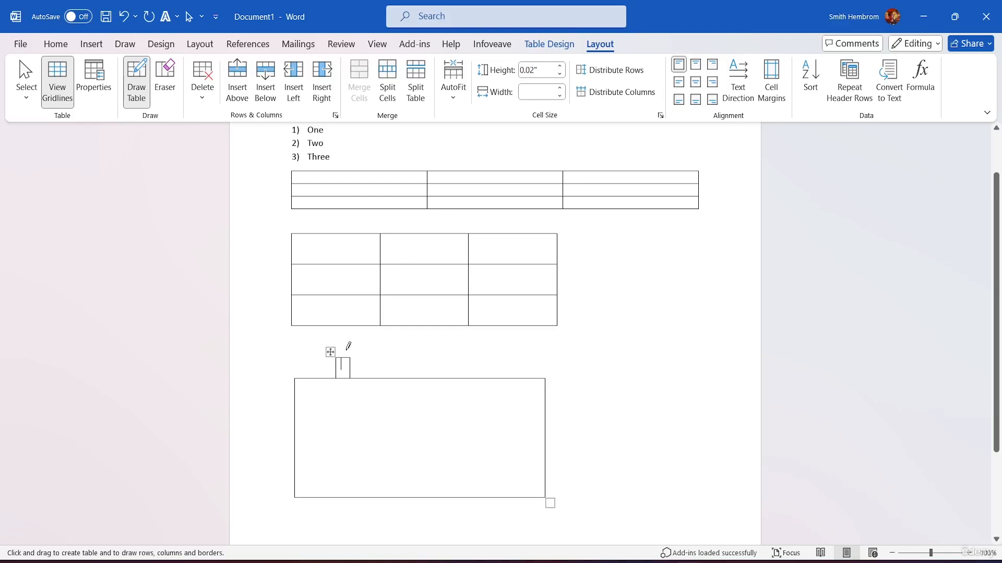
{"action": "key", "text": "ctrl+z"}
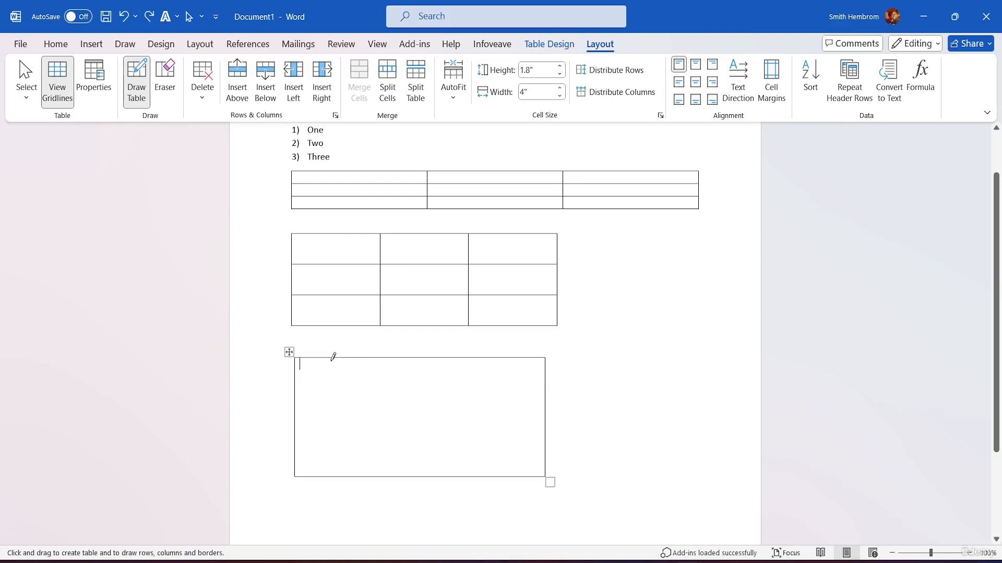
Divide the drawn table into four columns and three rows by drawing three vertical and two horizontal lines inside it
{"action": "left_click_drag", "start_coordinate": [333, 357], "coordinate": [339, 465]}
{"action": "left_click_drag", "start_coordinate": [497, 358], "coordinate": [497, 475]}
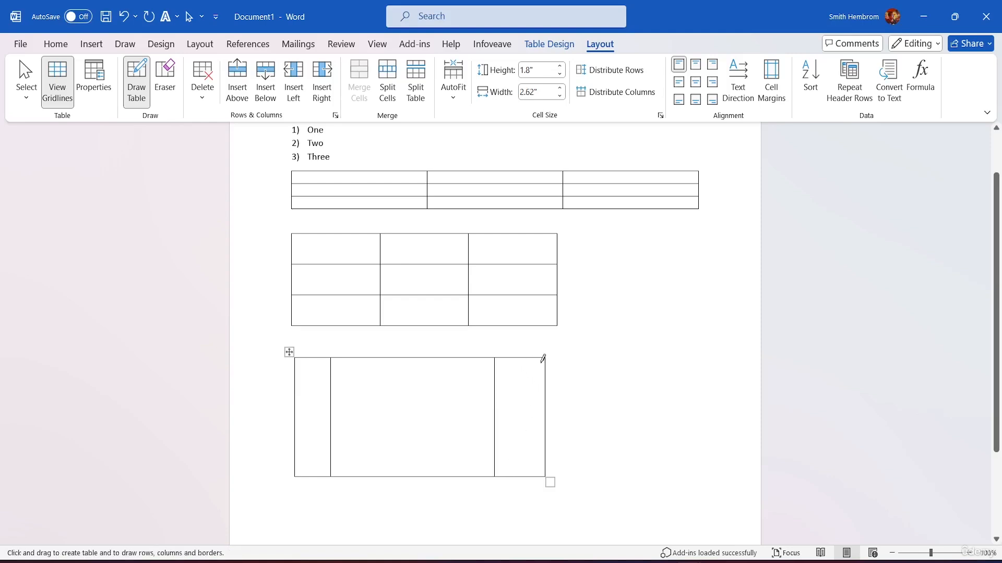
{"action": "left_click_drag", "start_coordinate": [458, 360], "coordinate": [457, 450]}
{"action": "left_click_drag", "start_coordinate": [296, 374], "coordinate": [552, 381]}
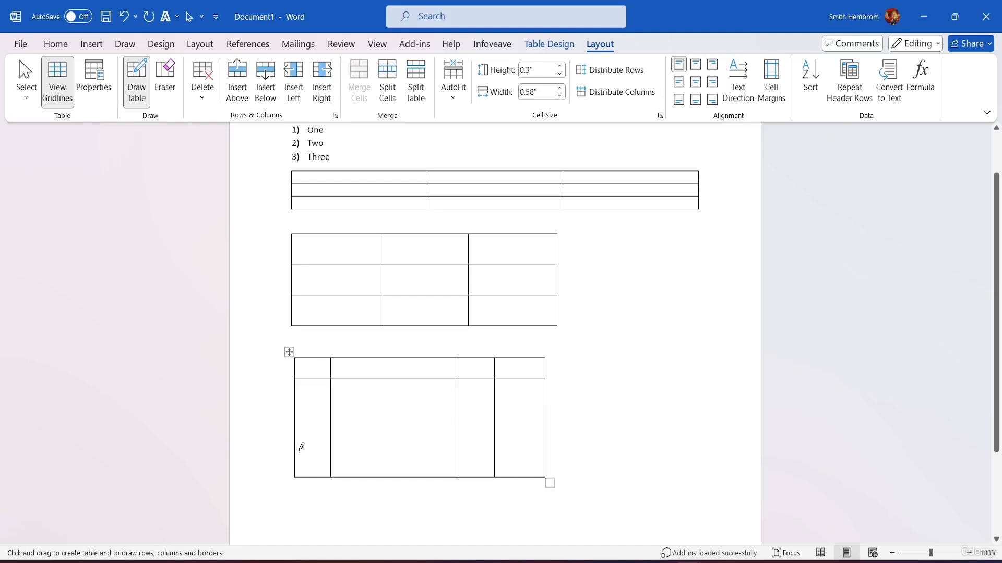
{"action": "left_click_drag", "start_coordinate": [297, 457], "coordinate": [551, 462]}
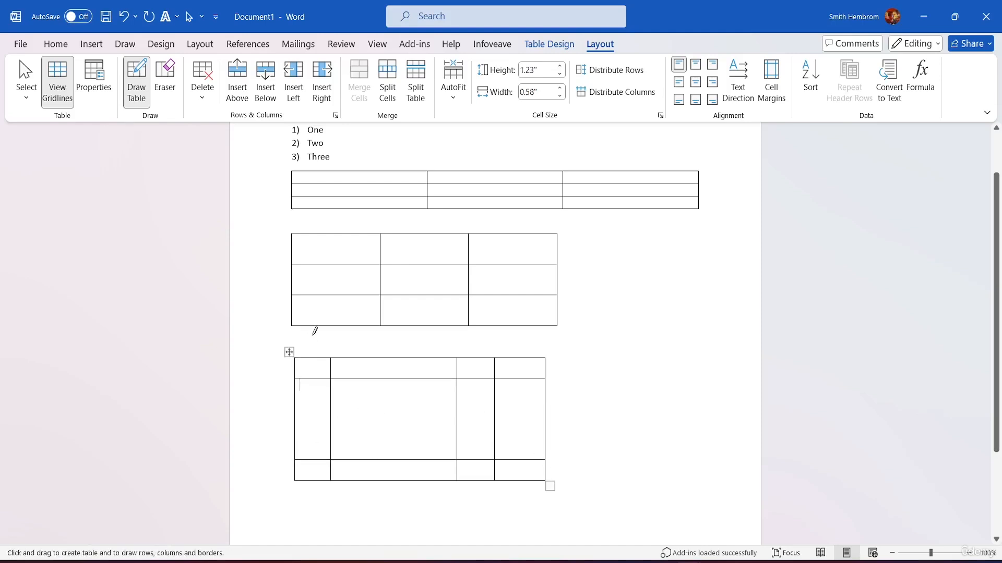
{"action": "scroll", "coordinate": [516, 339], "scroll_direction": "down", "scroll_amount": 4}
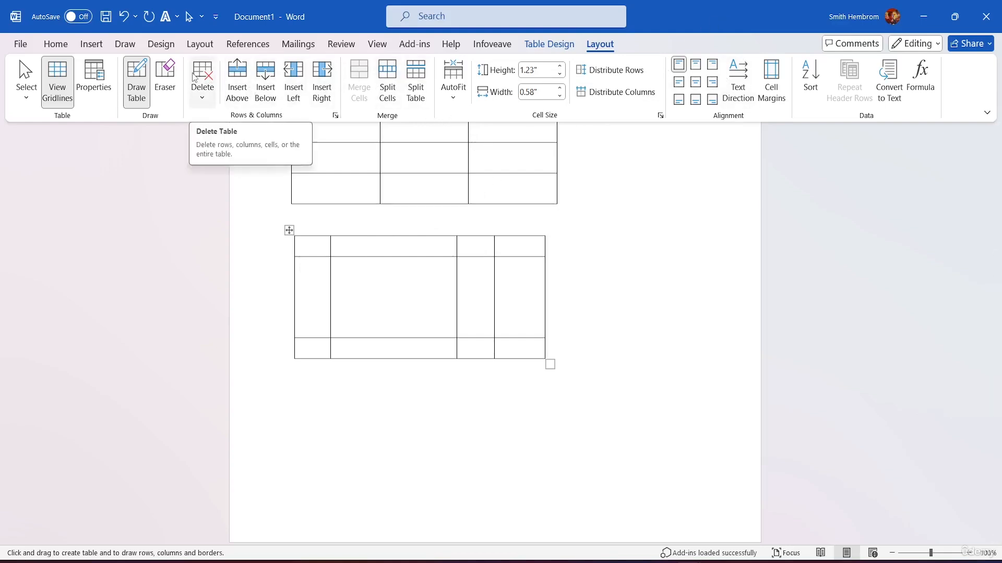
{"action": "left_click", "coordinate": [308, 245]}
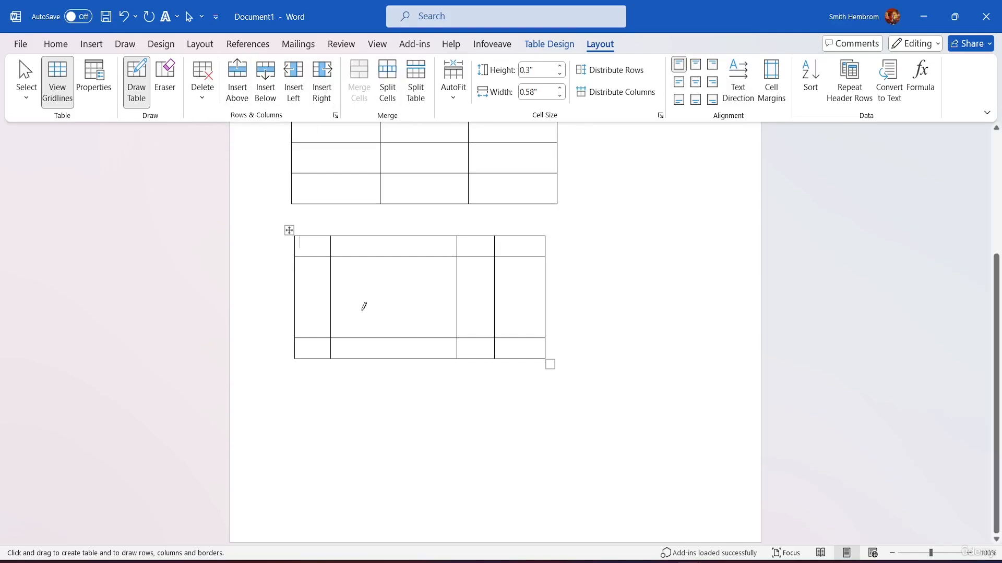
{"action": "scroll", "coordinate": [464, 263], "scroll_direction": "up", "scroll_amount": 3}
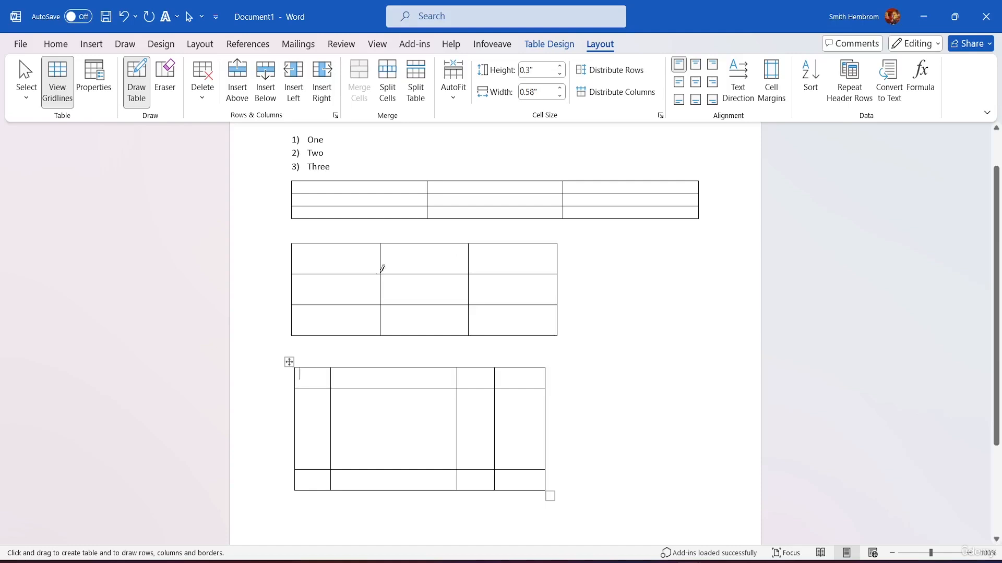
{"action": "left_click", "coordinate": [411, 258]}
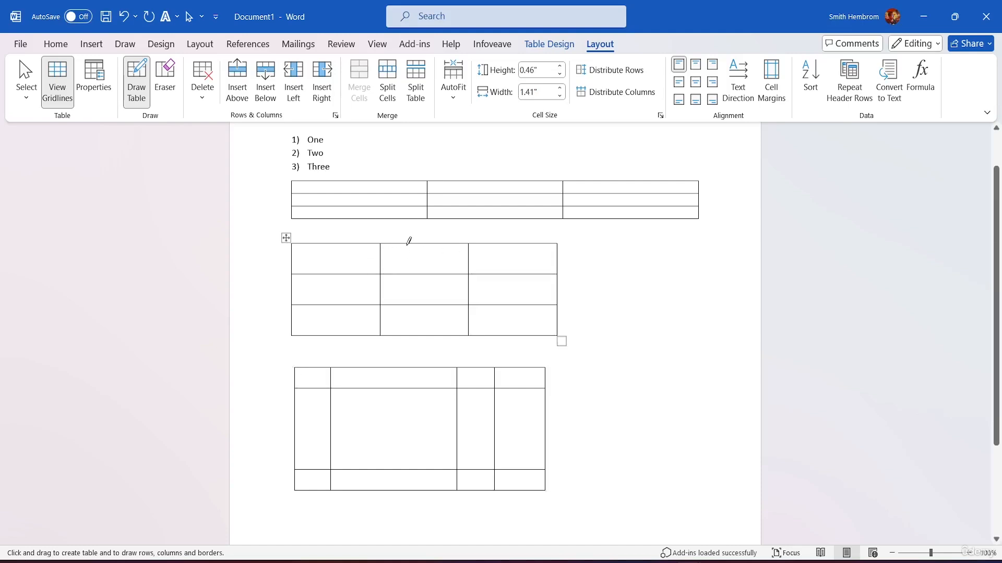
{"action": "left_click", "coordinate": [325, 256]}
{"action": "left_click", "coordinate": [336, 284]}
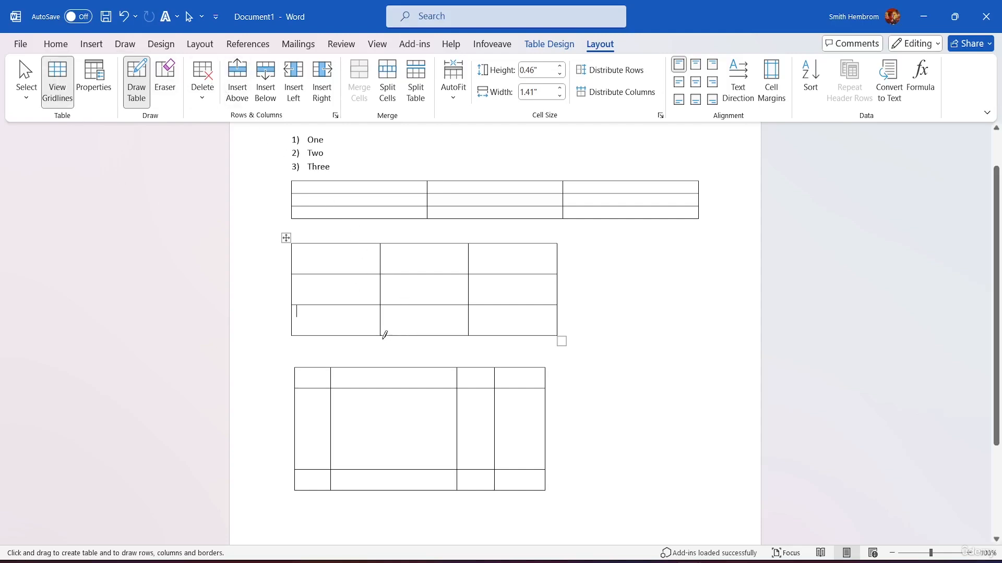
Erase the drawn table's first inner vertical border in all three rows and the second table's first inner border in its last row
{"action": "left_click", "coordinate": [163, 75]}
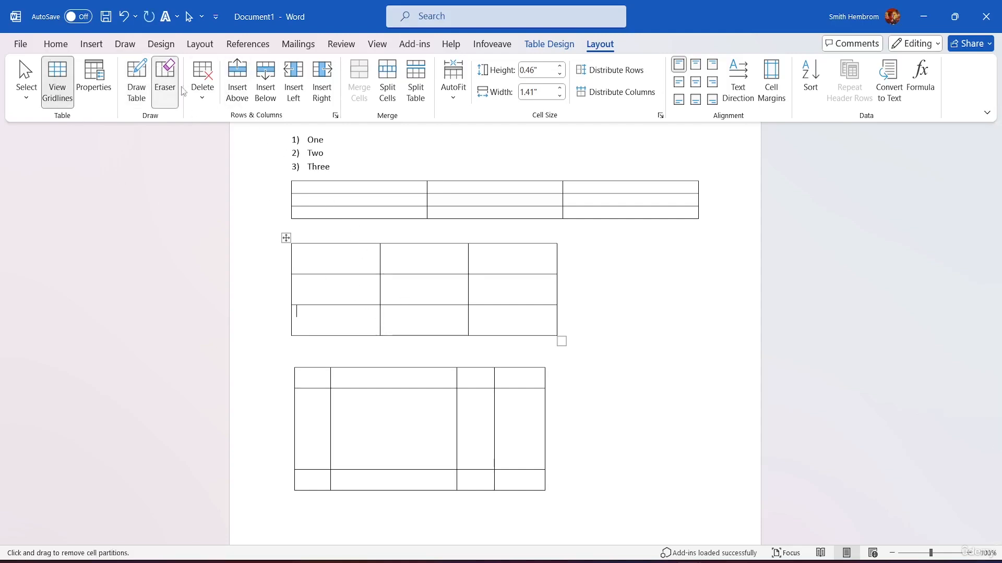
{"action": "left_click", "coordinate": [330, 436]}
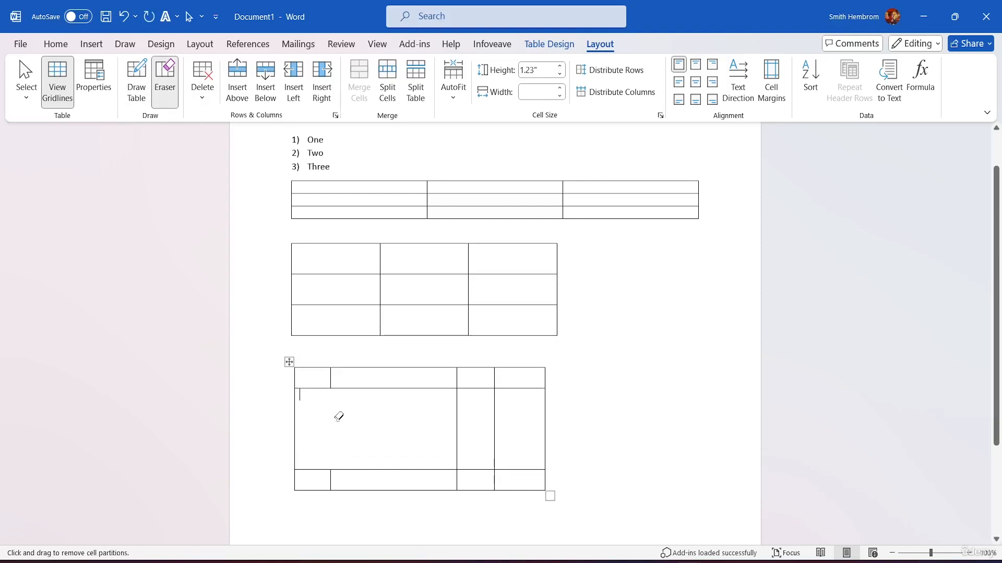
{"action": "left_click", "coordinate": [331, 377]}
{"action": "left_click", "coordinate": [331, 480]}
{"action": "left_click", "coordinate": [380, 320]}
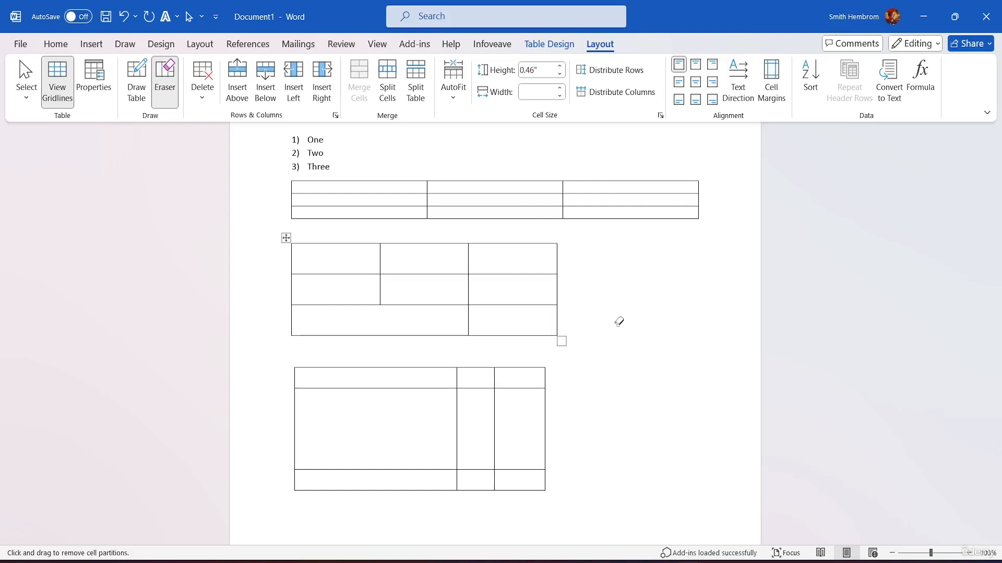
{"action": "left_click", "coordinate": [552, 48]}
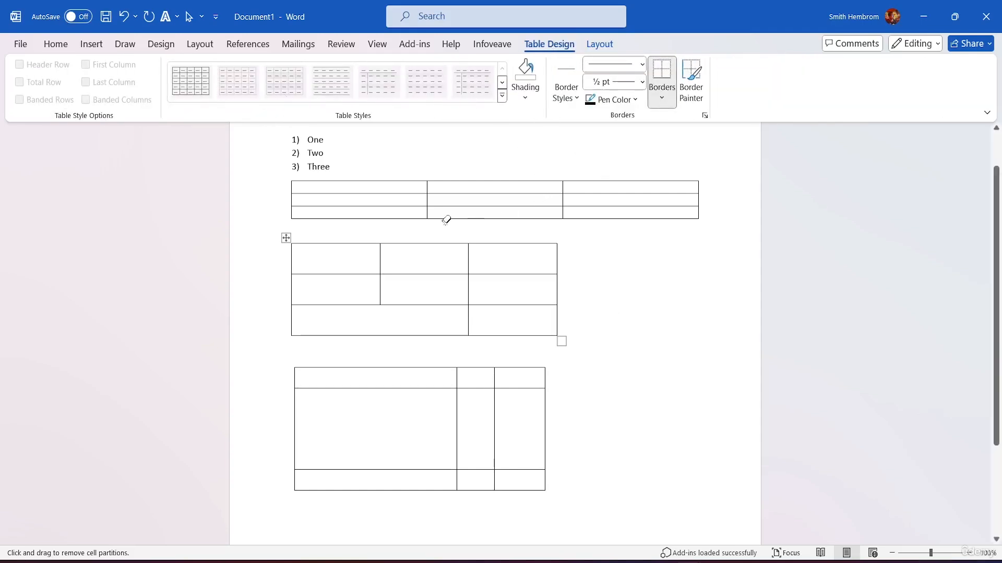
{"action": "left_click", "coordinate": [92, 44]}
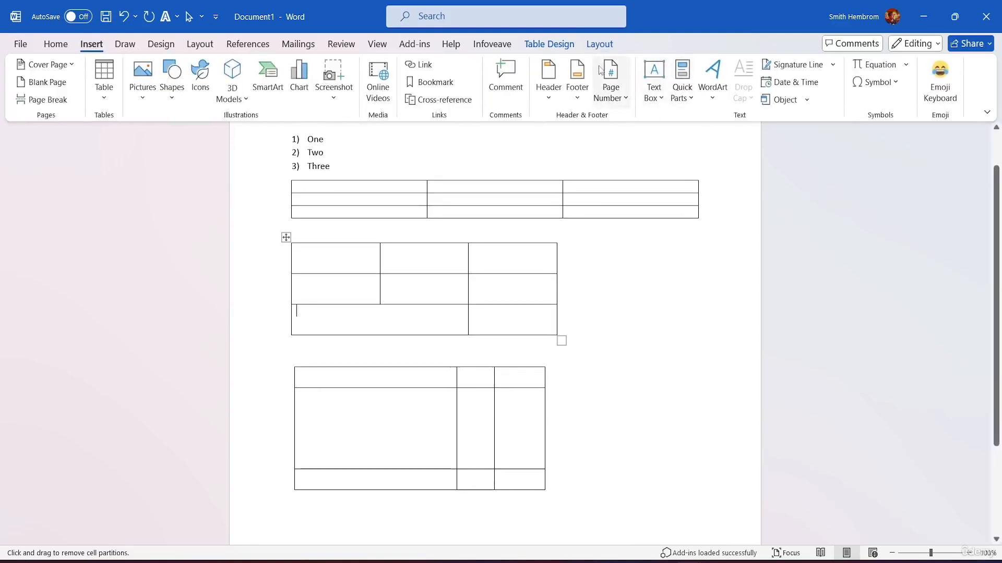
{"action": "left_click", "coordinate": [568, 45]}
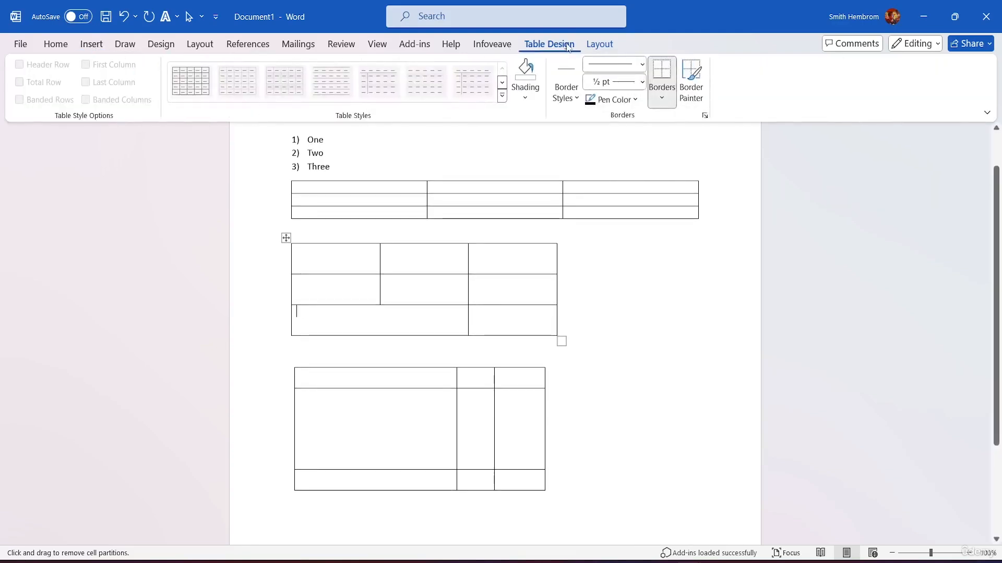
{"action": "left_click", "coordinate": [600, 44]}
{"action": "left_click", "coordinate": [135, 86]}
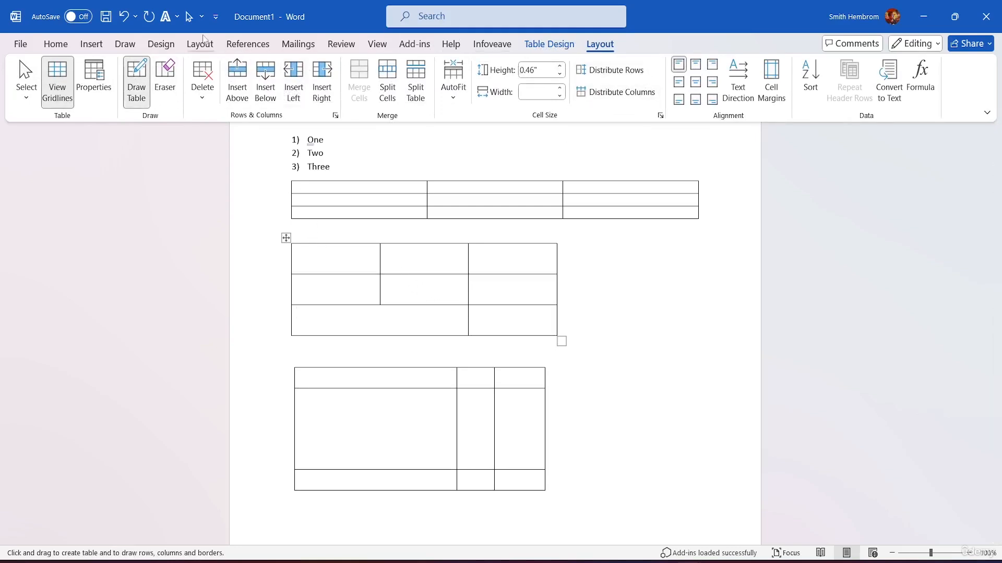
{"action": "left_click", "coordinate": [548, 45]}
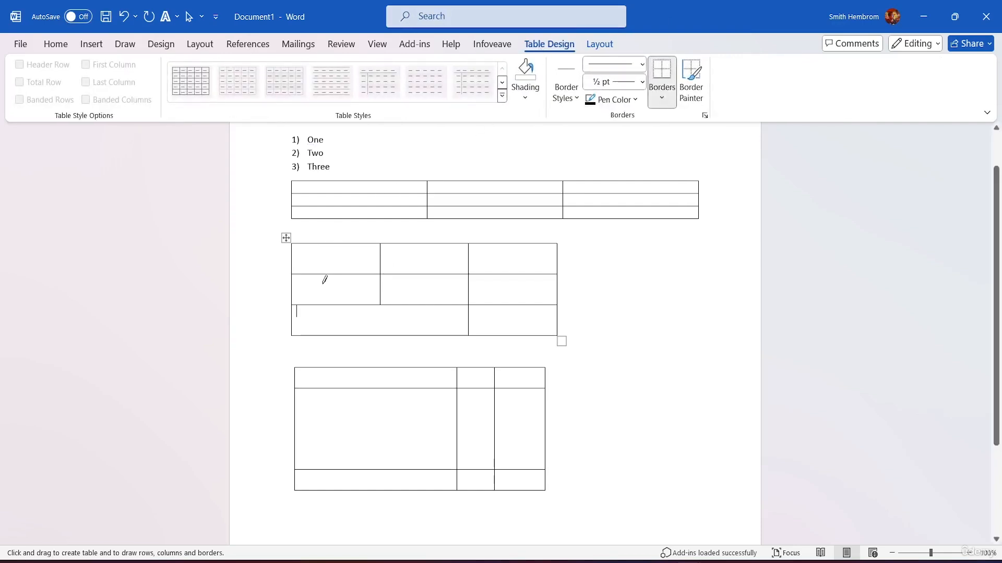
Look through the plain, grid and list table styles for the first table without applying one
{"action": "left_click", "coordinate": [367, 210]}
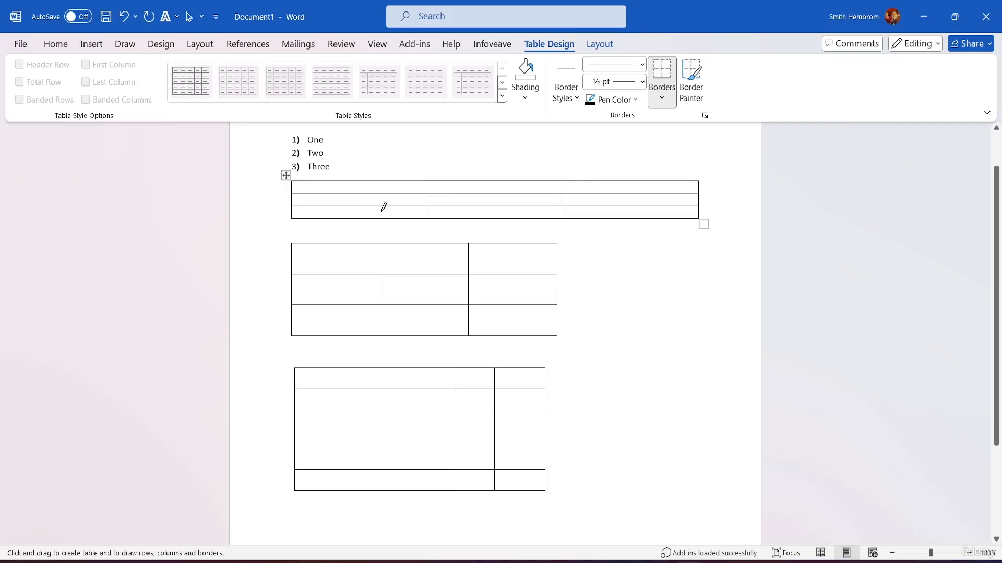
{"action": "left_click", "coordinate": [501, 95]}
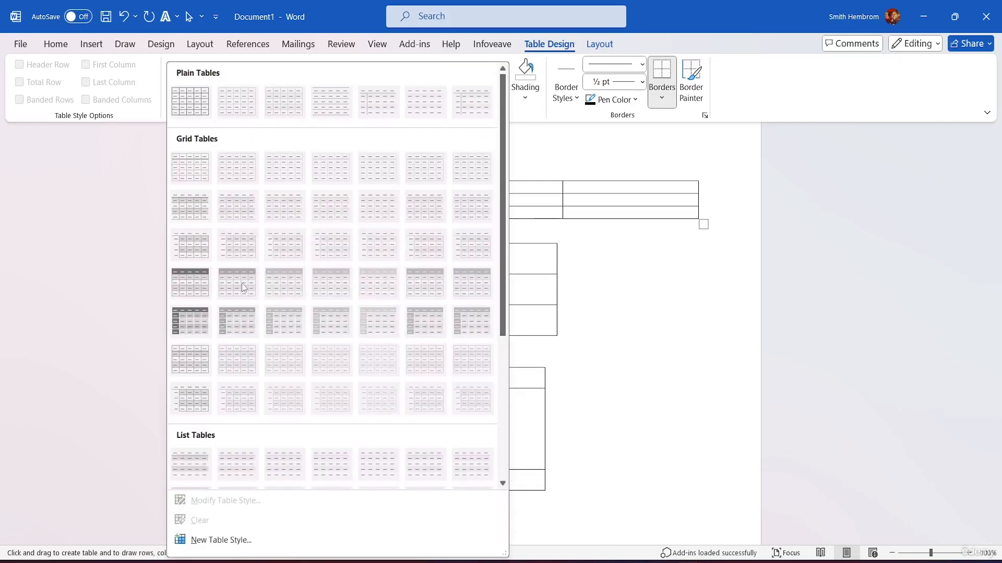
{"action": "scroll", "coordinate": [258, 274], "scroll_direction": "down", "scroll_amount": 3}
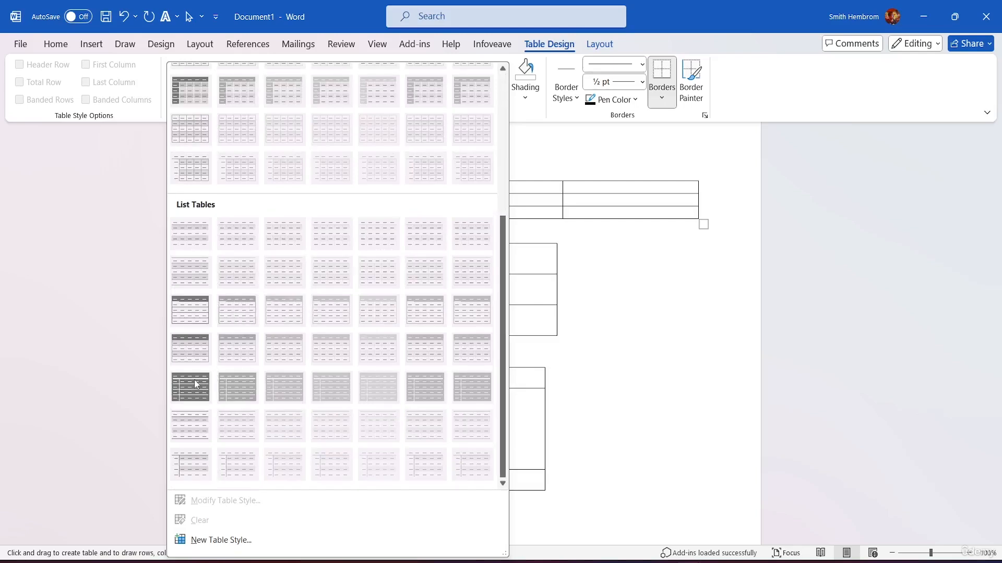
{"action": "scroll", "coordinate": [199, 385], "scroll_direction": "up", "scroll_amount": 3}
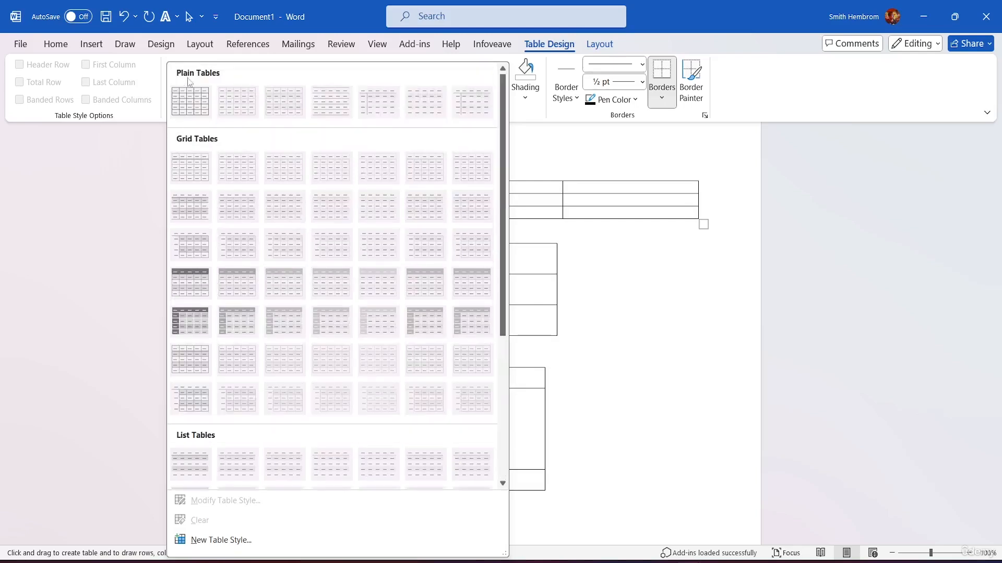
{"action": "left_click", "coordinate": [598, 157]}
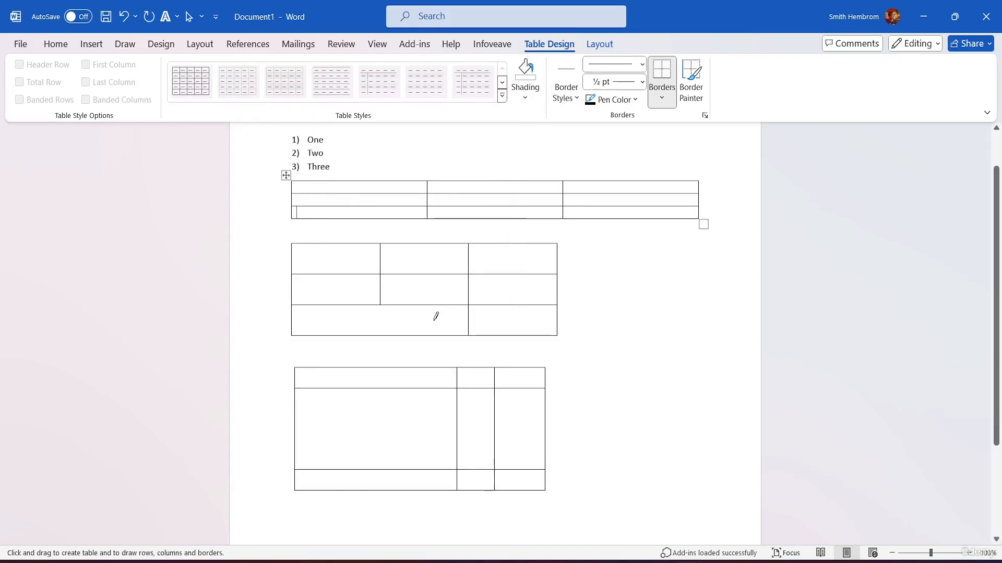
Look through the table styles for the second table and view the new table style settings without creating a style
{"action": "left_click", "coordinate": [414, 320]}
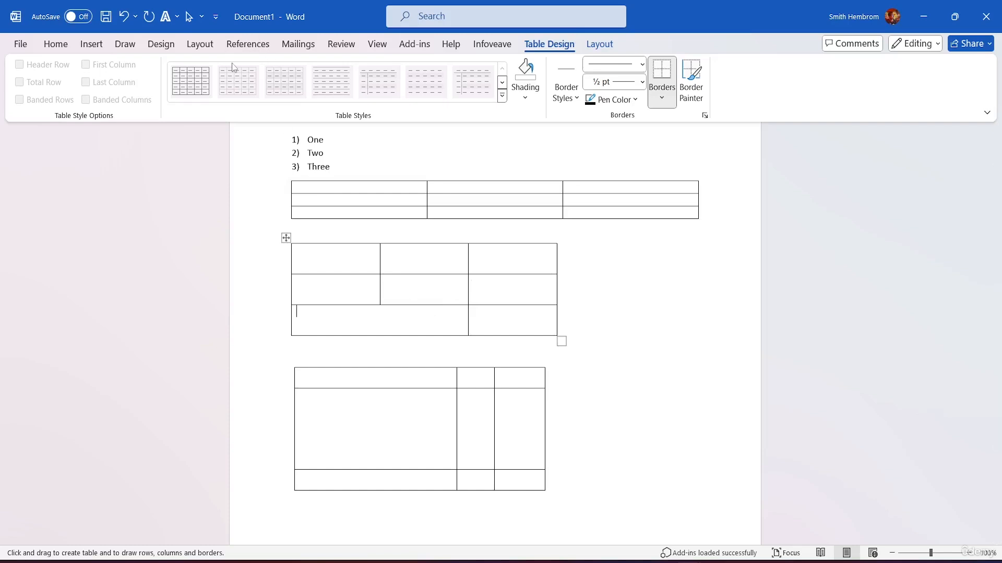
{"action": "left_click", "coordinate": [502, 82]}
{"action": "left_click", "coordinate": [504, 98]}
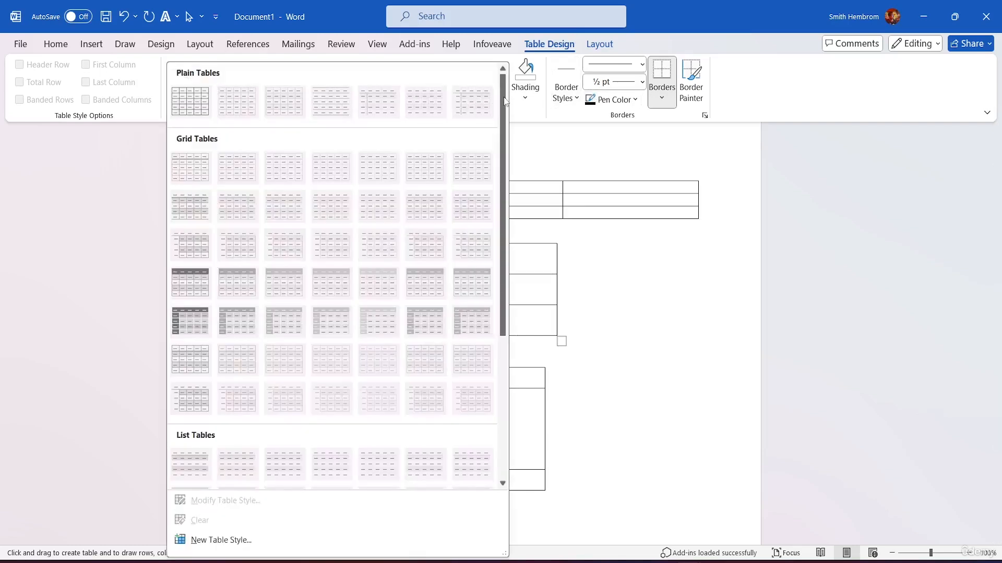
{"action": "scroll", "coordinate": [411, 282], "scroll_direction": "down", "scroll_amount": 5}
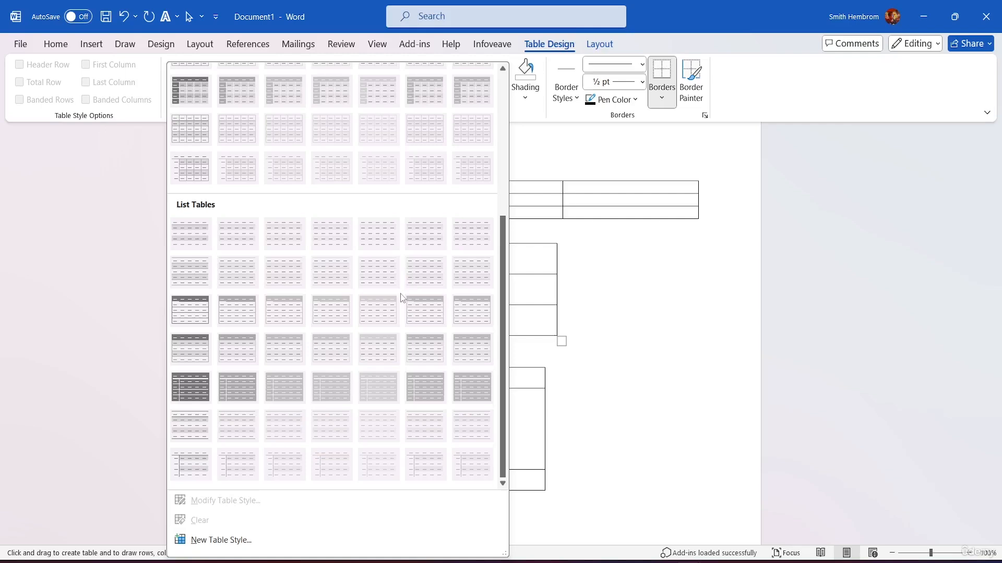
{"action": "left_click", "coordinate": [267, 541]}
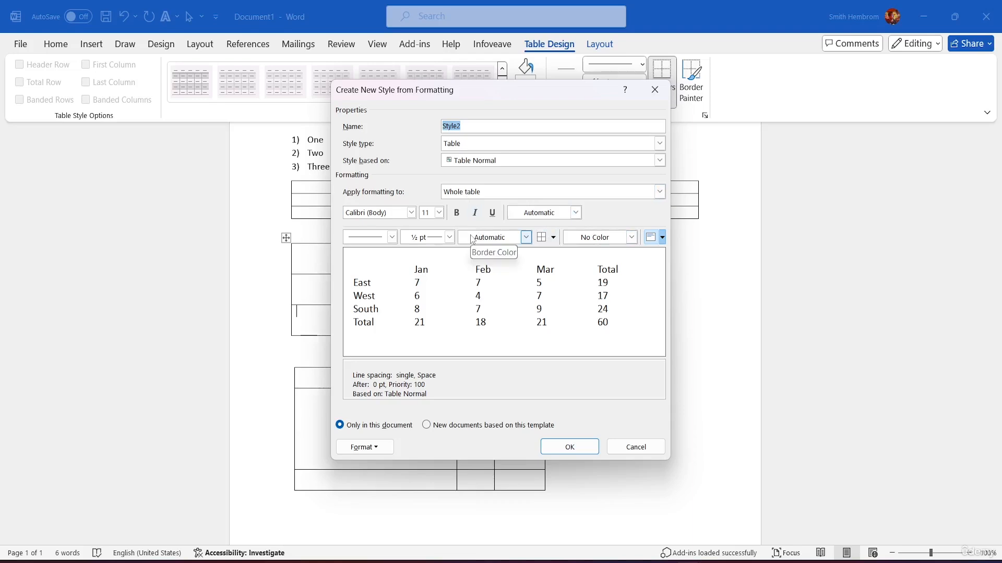
{"action": "left_click", "coordinate": [654, 90]}
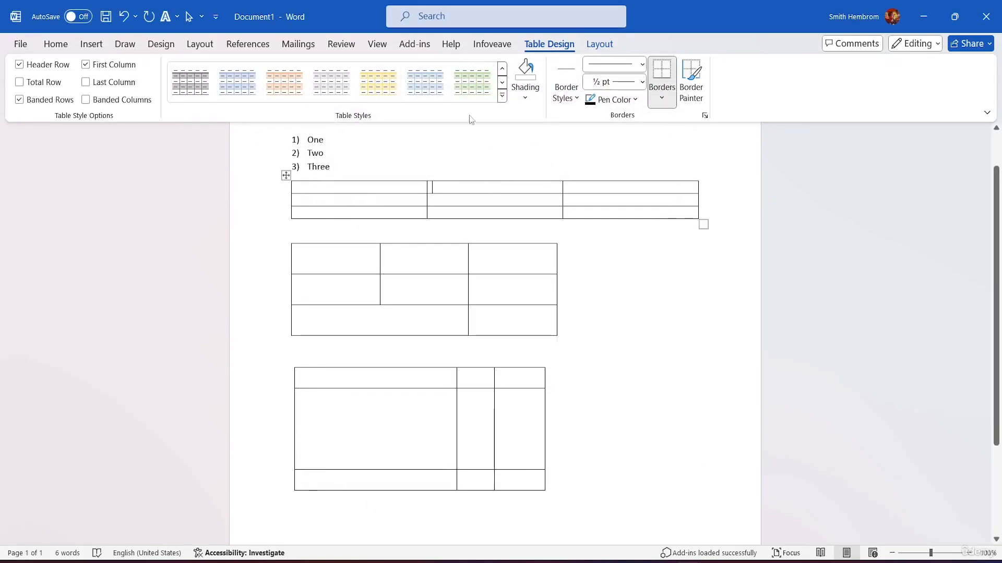
Try an orange-header grid style with banded rows and a solid blue list style on the first table
{"action": "left_click", "coordinate": [502, 96]}
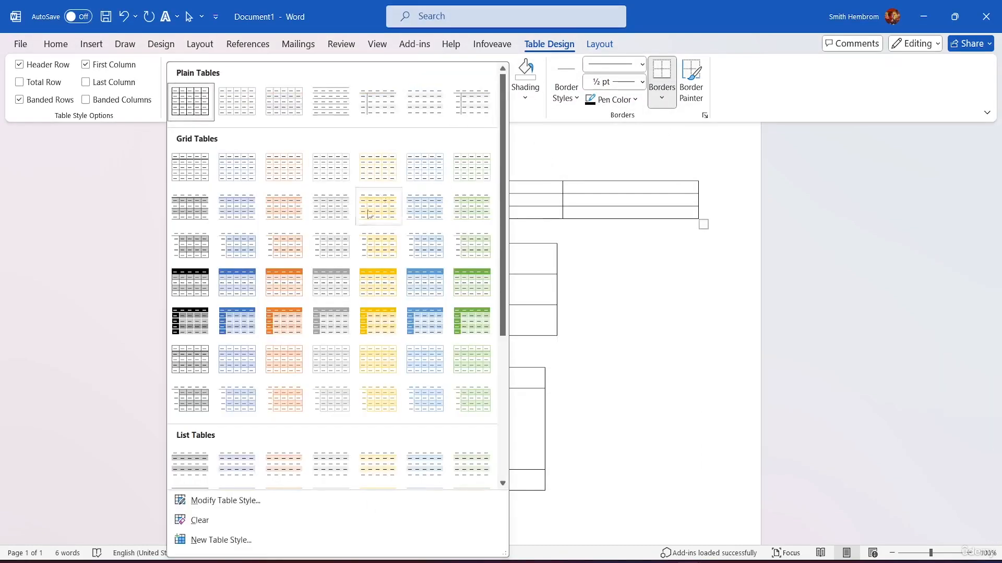
{"action": "left_click", "coordinate": [298, 282]}
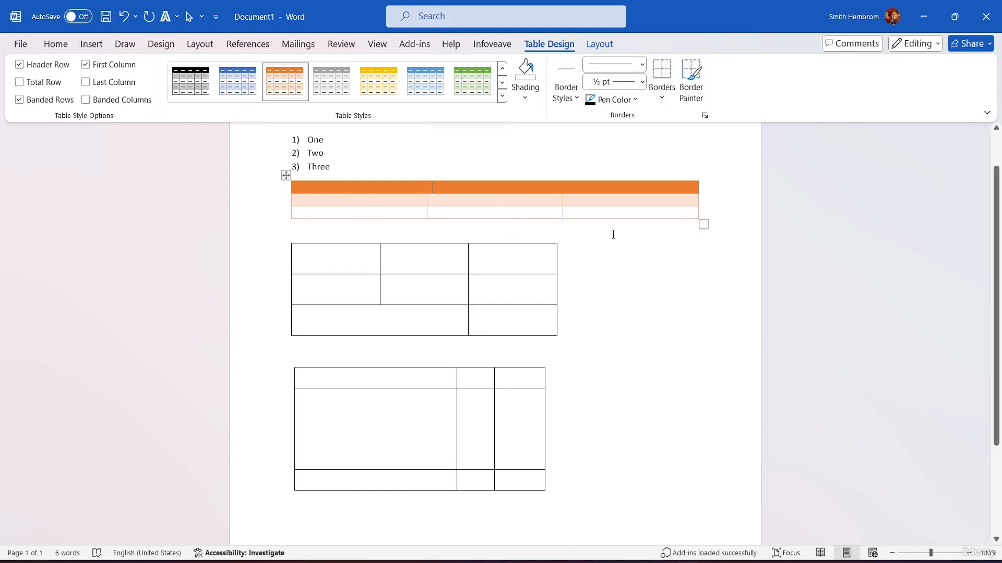
{"action": "left_click", "coordinate": [502, 83]}
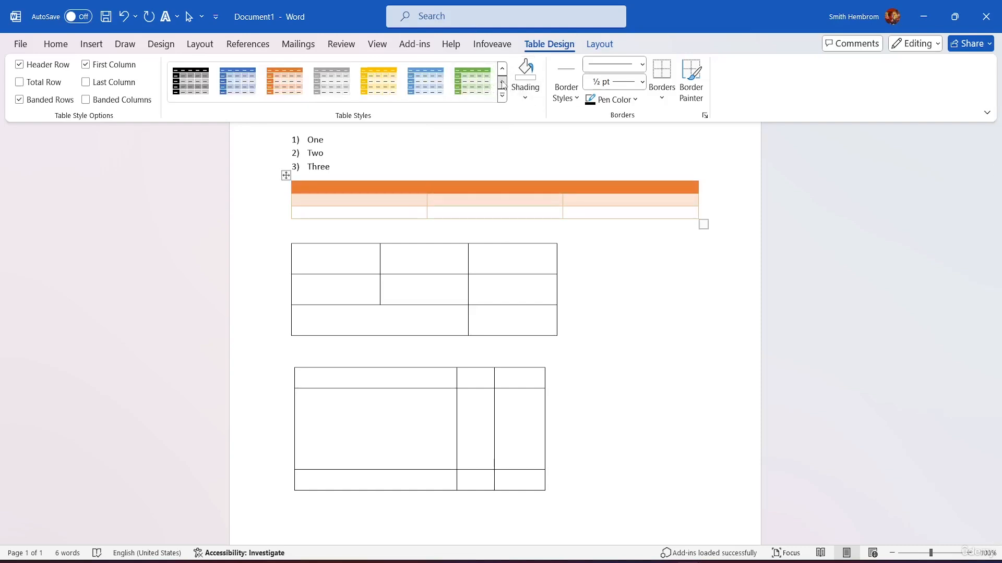
{"action": "left_click", "coordinate": [502, 96]}
{"action": "scroll", "coordinate": [359, 297], "scroll_direction": "down", "scroll_amount": 5}
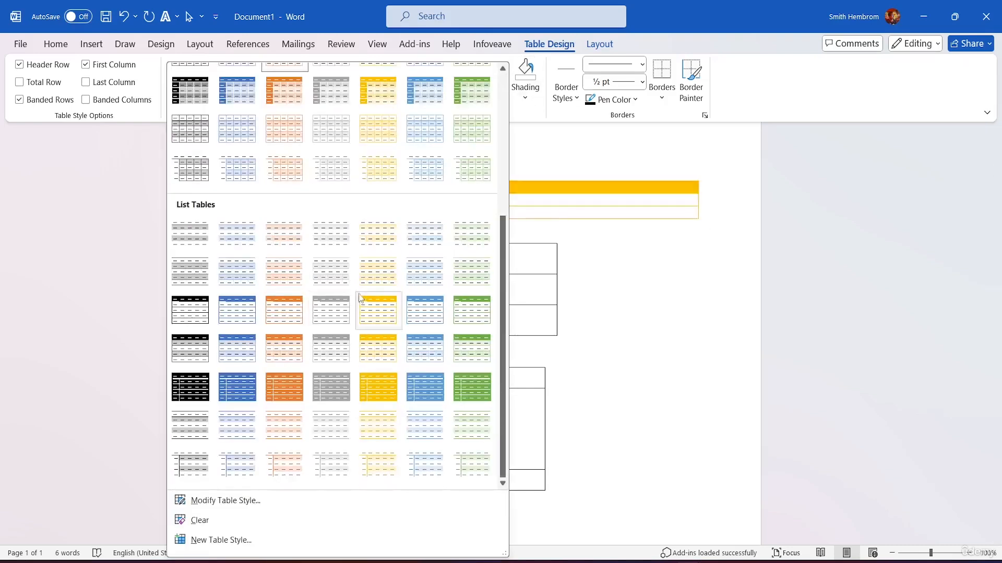
{"action": "left_click", "coordinate": [242, 390]}
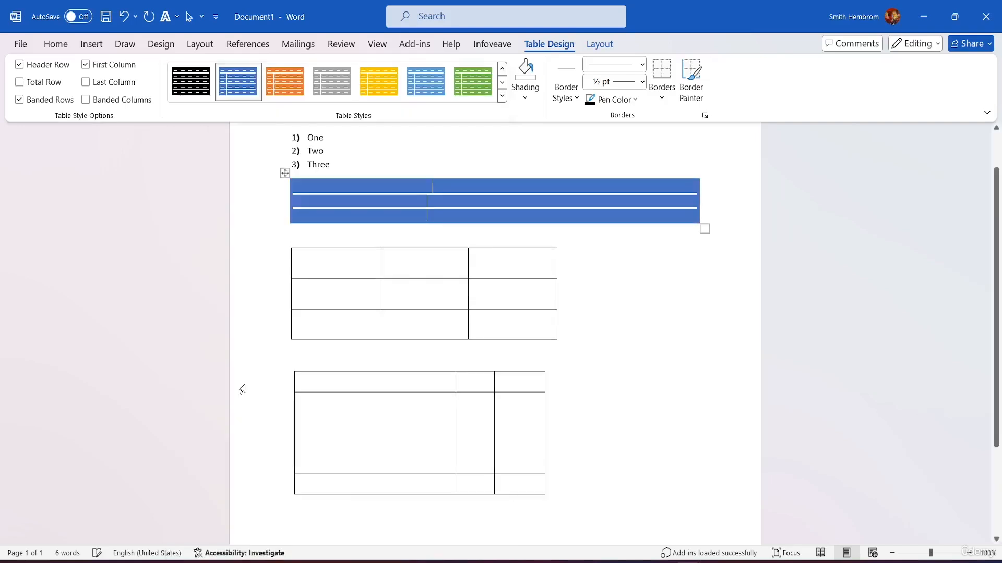
Apply the borderless light orange banded style from the first row of the List Tables styles to the first table
{"action": "left_click", "coordinate": [502, 95]}
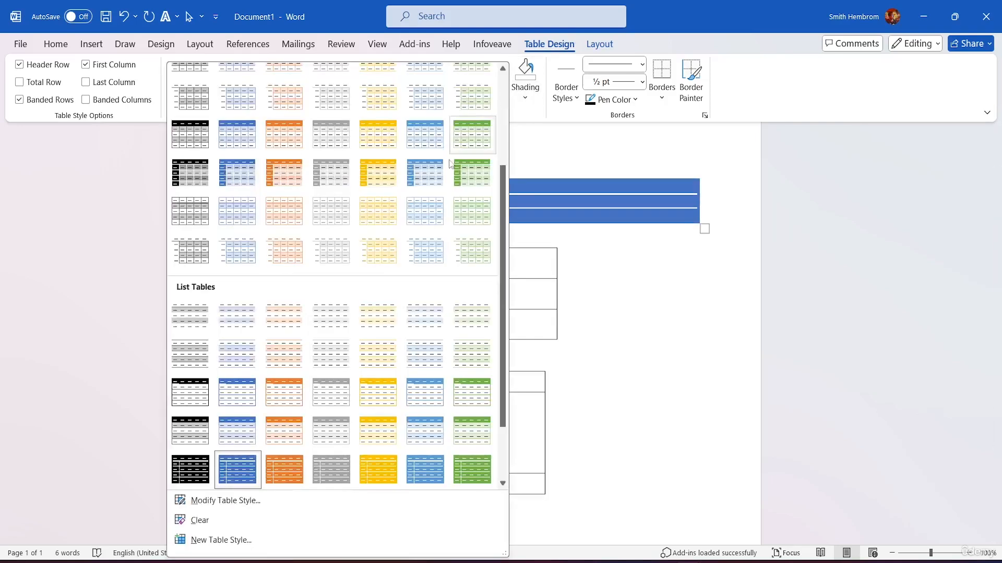
{"action": "scroll", "coordinate": [378, 251], "scroll_direction": "down", "scroll_amount": 2}
{"action": "scroll", "coordinate": [301, 312], "scroll_direction": "up", "scroll_amount": 5}
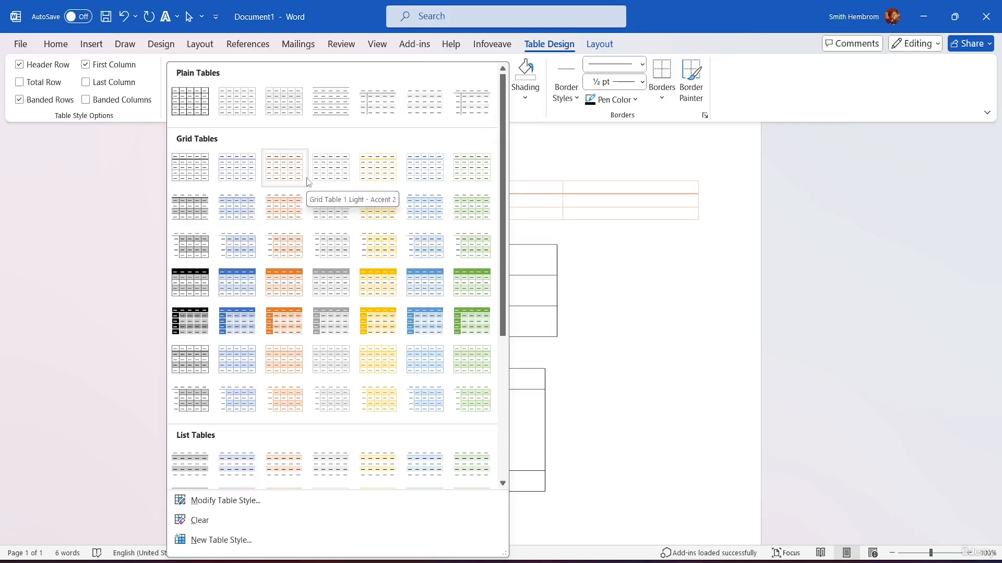
{"action": "scroll", "coordinate": [306, 183], "scroll_direction": "down", "scroll_amount": 3}
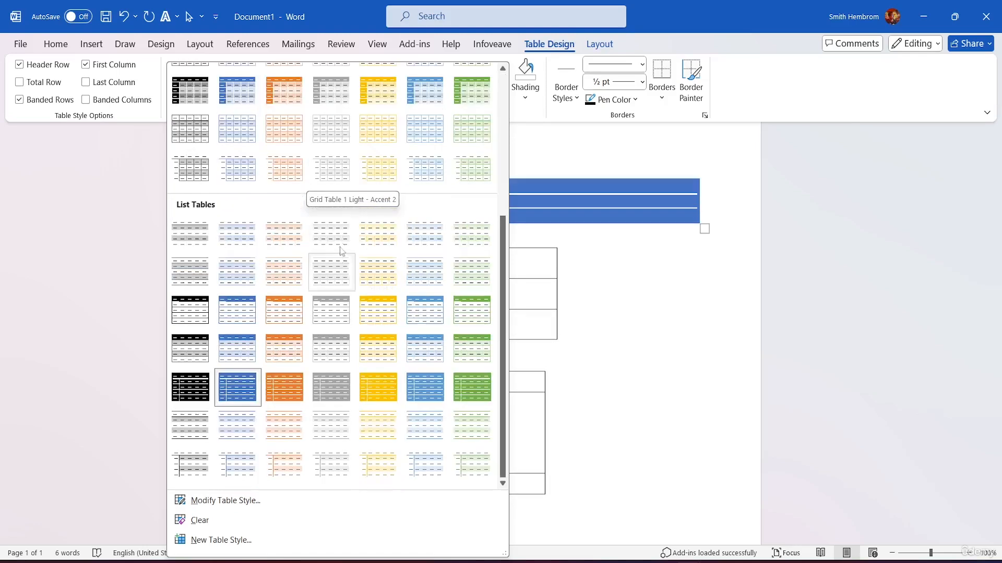
{"action": "double_click", "coordinate": [280, 239]}
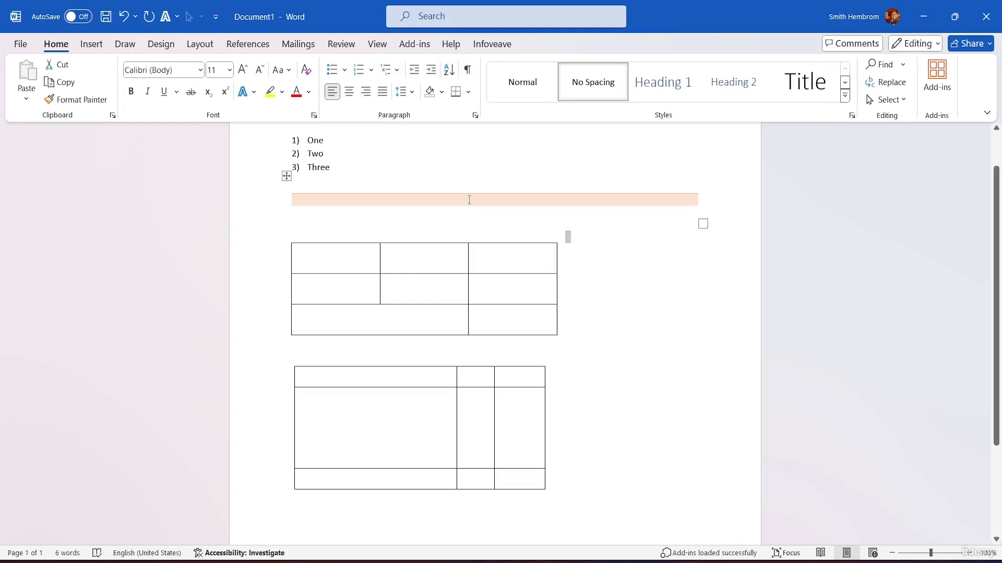
Undo the light orange style on the first table, try clearing its table style and undo the clearing
{"action": "key", "text": "ctrl+z"}
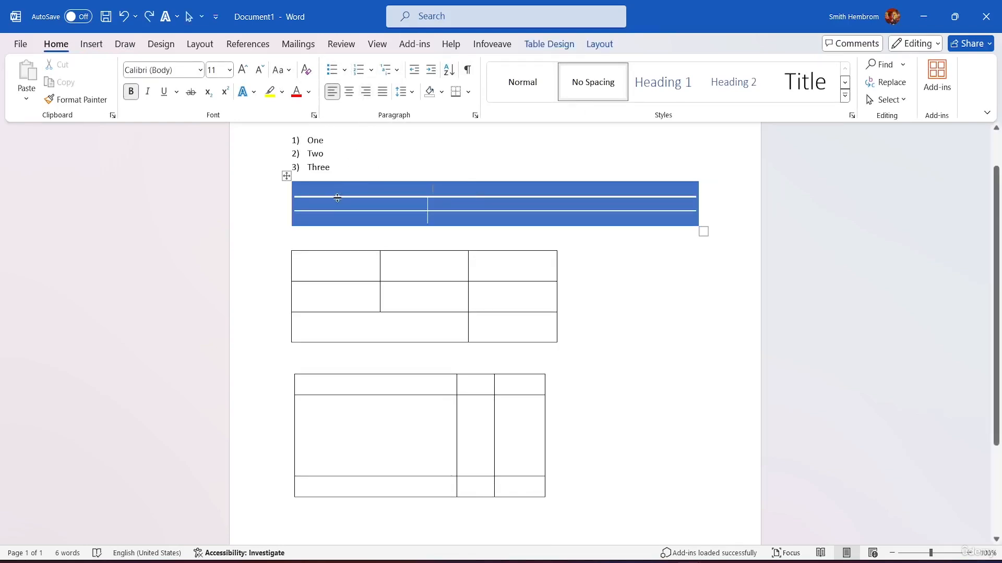
{"action": "left_click", "coordinate": [555, 41]}
{"action": "left_click", "coordinate": [502, 96]}
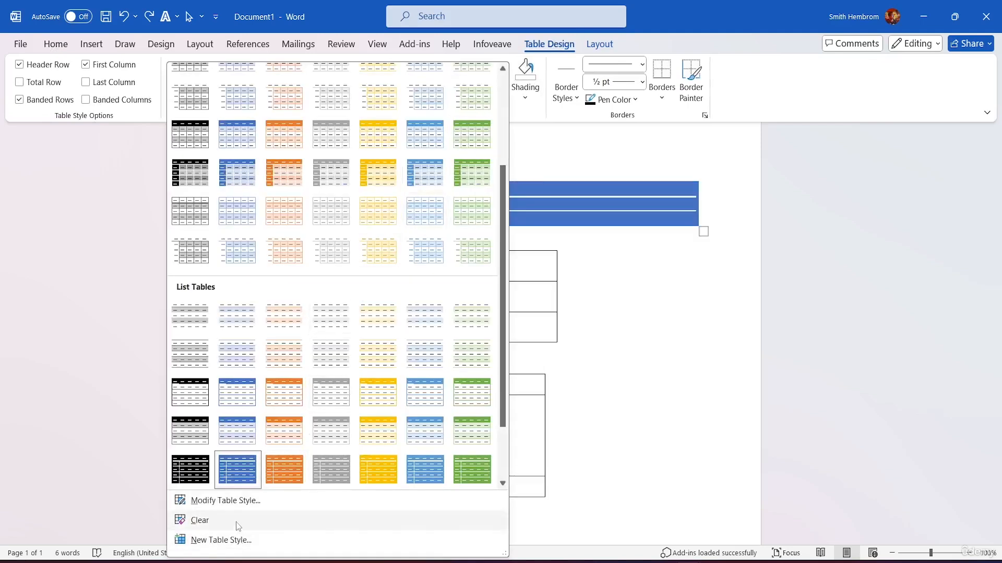
{"action": "left_click", "coordinate": [199, 520]}
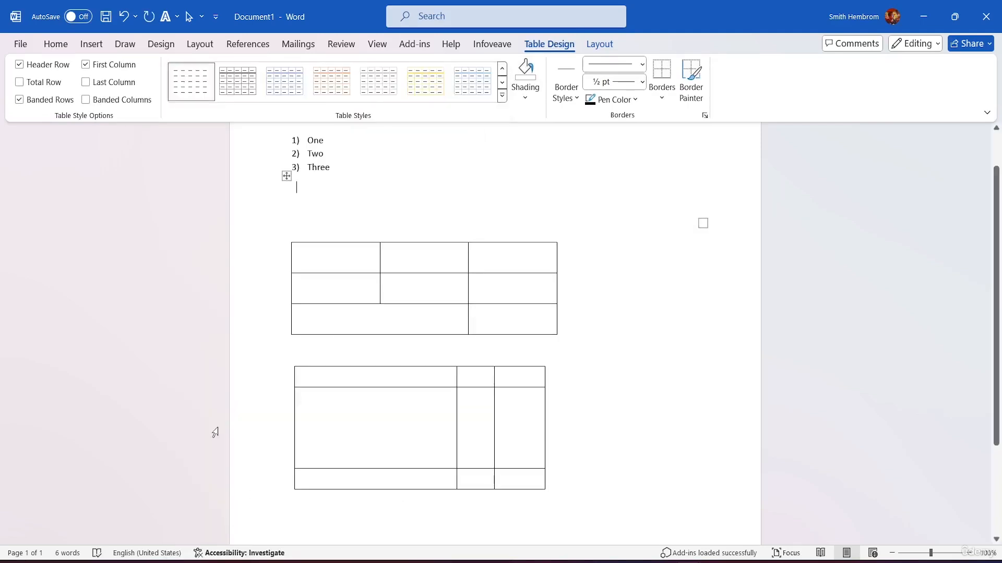
{"action": "key", "text": "ctrl+z"}
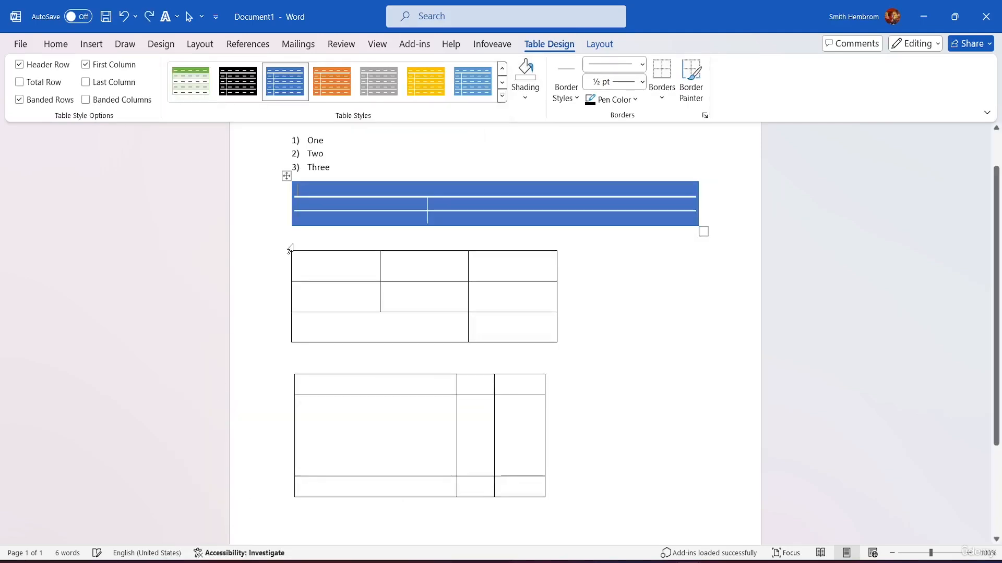
Apply the black-bordered Table Grid style, the first of the Plain Tables styles, to the first table
{"action": "left_click", "coordinate": [502, 96]}
{"action": "scroll", "coordinate": [365, 209], "scroll_direction": "up", "scroll_amount": 10}
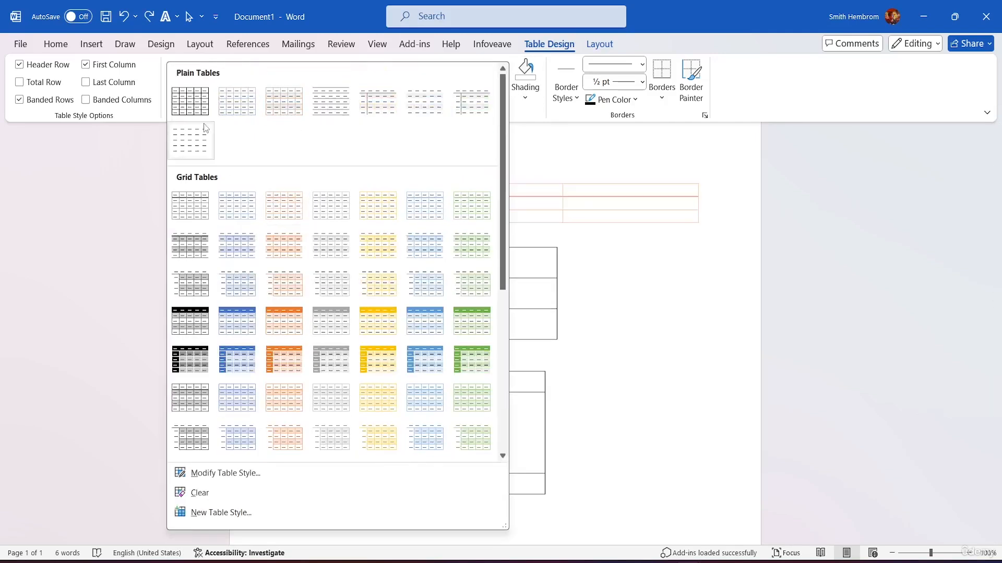
{"action": "left_click", "coordinate": [200, 101]}
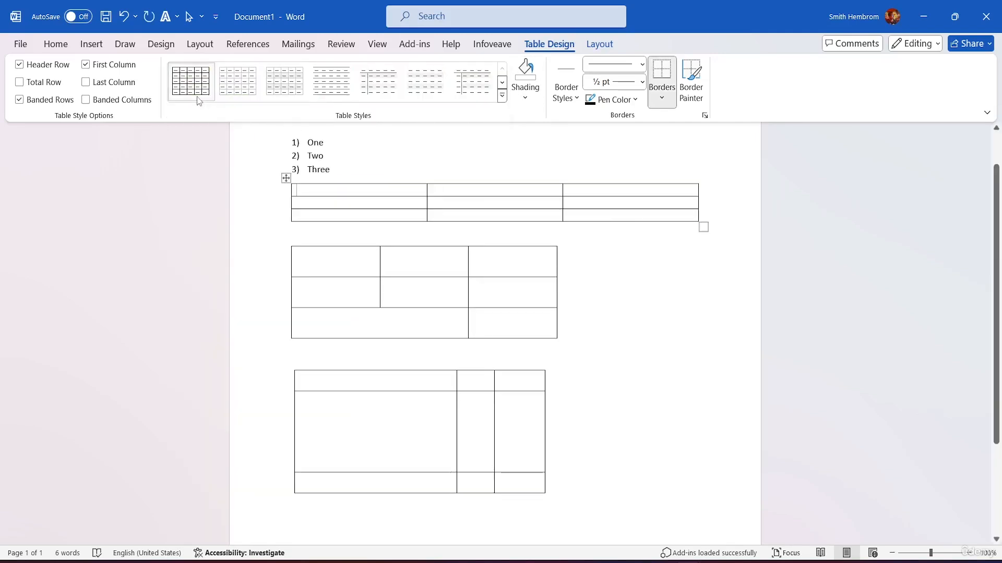
Look through the table styles and view the Modify Style settings for Table Grid without changing them
{"action": "left_click", "coordinate": [502, 96]}
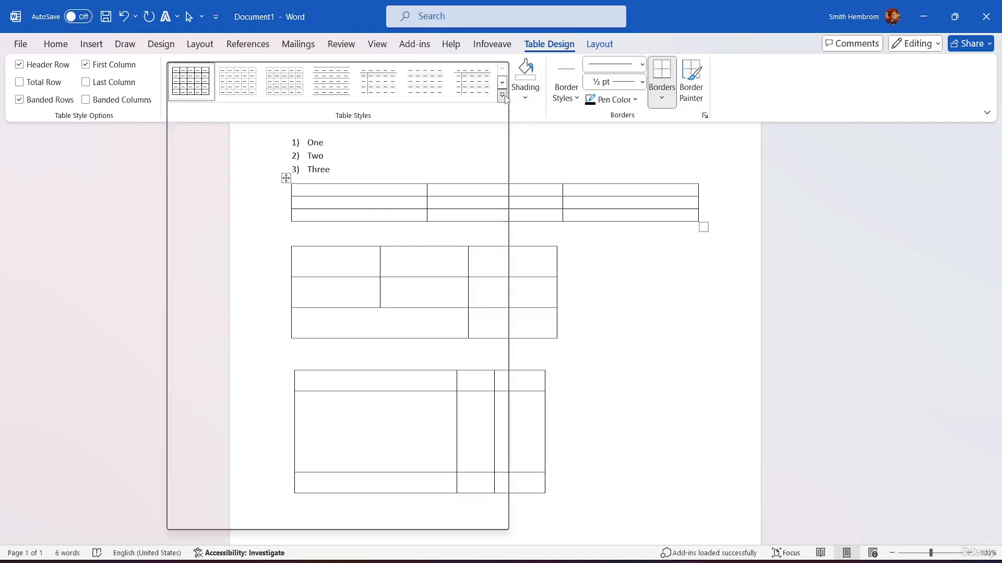
{"action": "scroll", "coordinate": [264, 381], "scroll_direction": "down", "scroll_amount": 5}
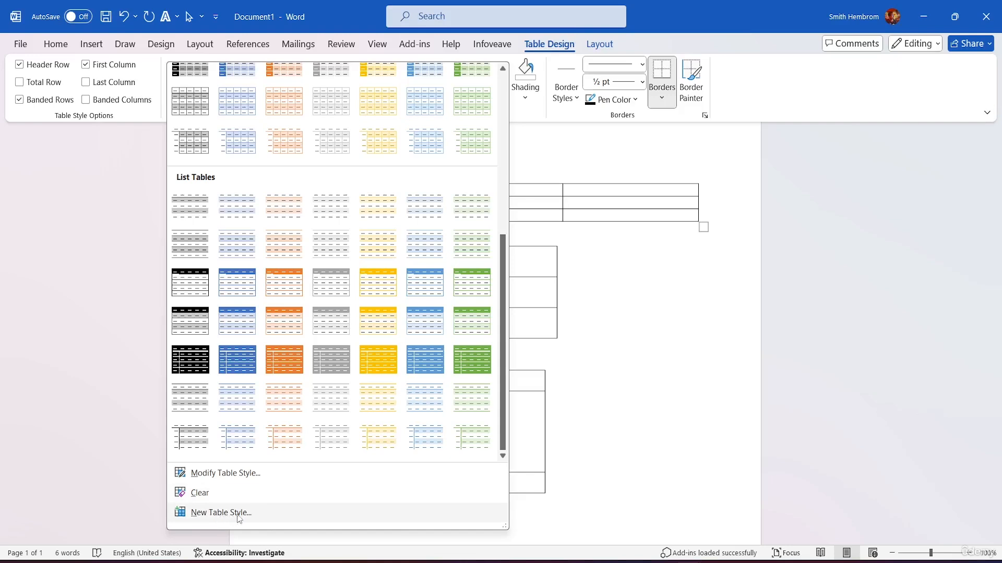
{"action": "left_click", "coordinate": [225, 473]}
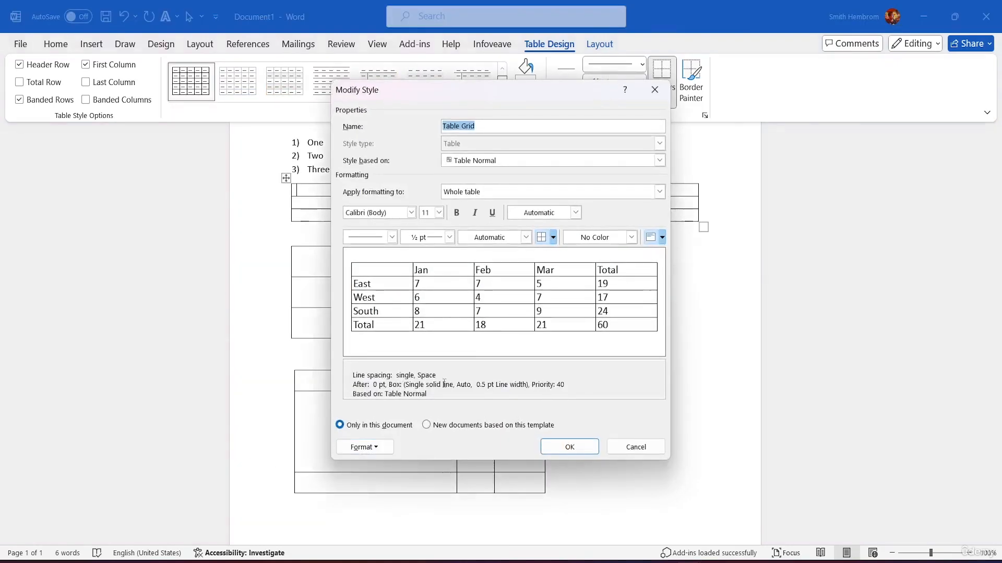
{"action": "left_click", "coordinate": [495, 128]}
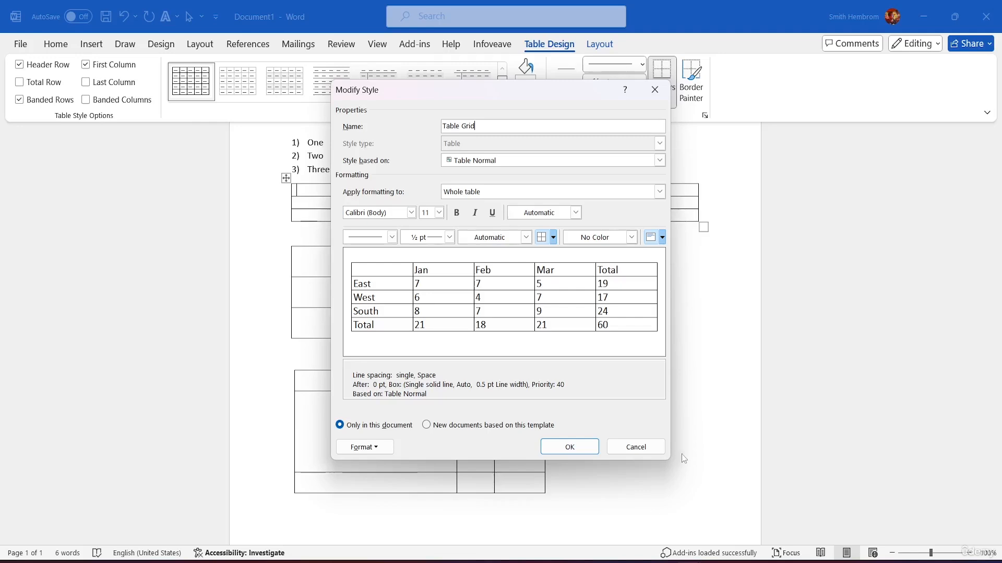
{"action": "left_click", "coordinate": [635, 447]}
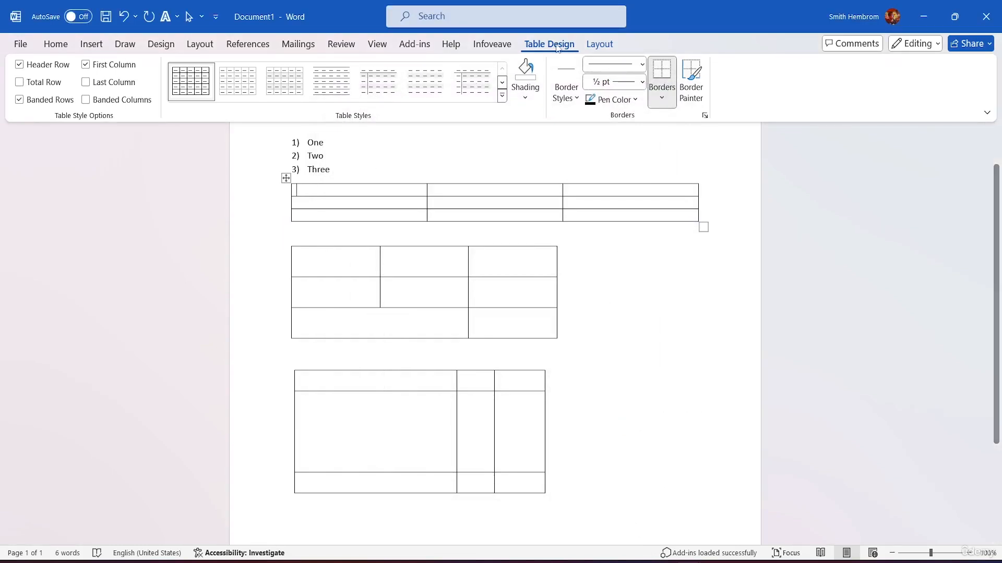
Shade the whole header row of the first table with a light blue theme color
{"action": "left_click", "coordinate": [525, 96]}
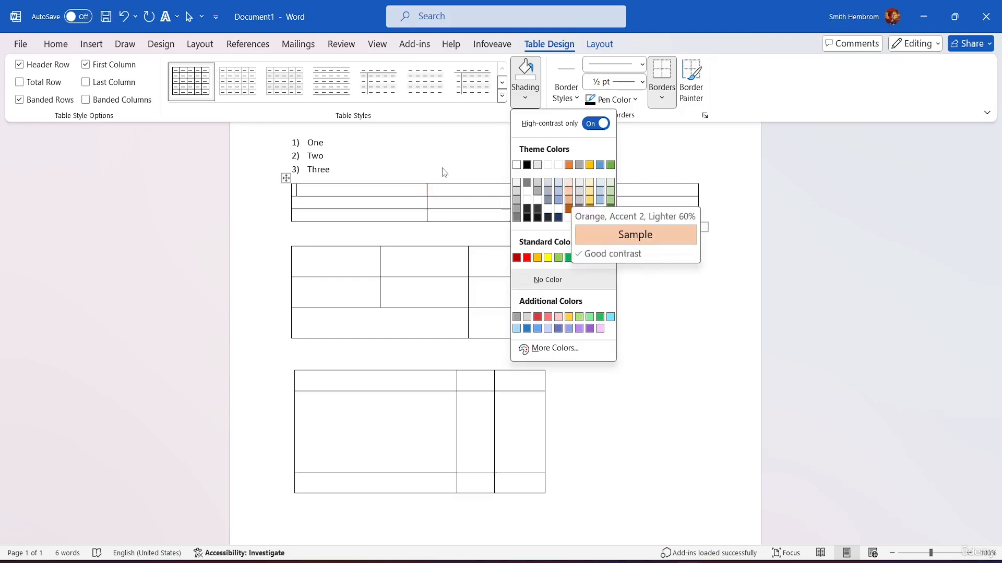
{"action": "left_click", "coordinate": [332, 195]}
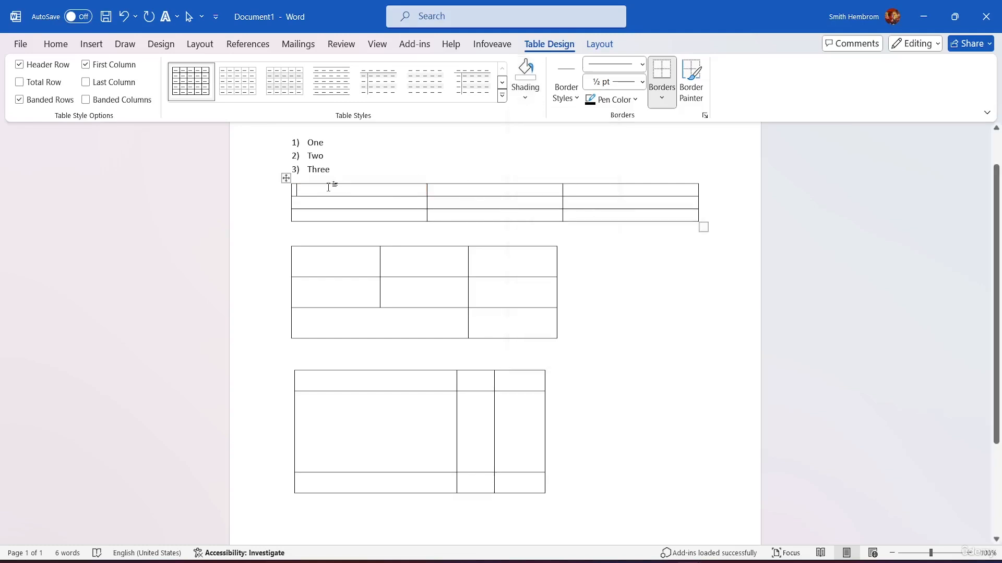
{"action": "left_click", "coordinate": [266, 195]}
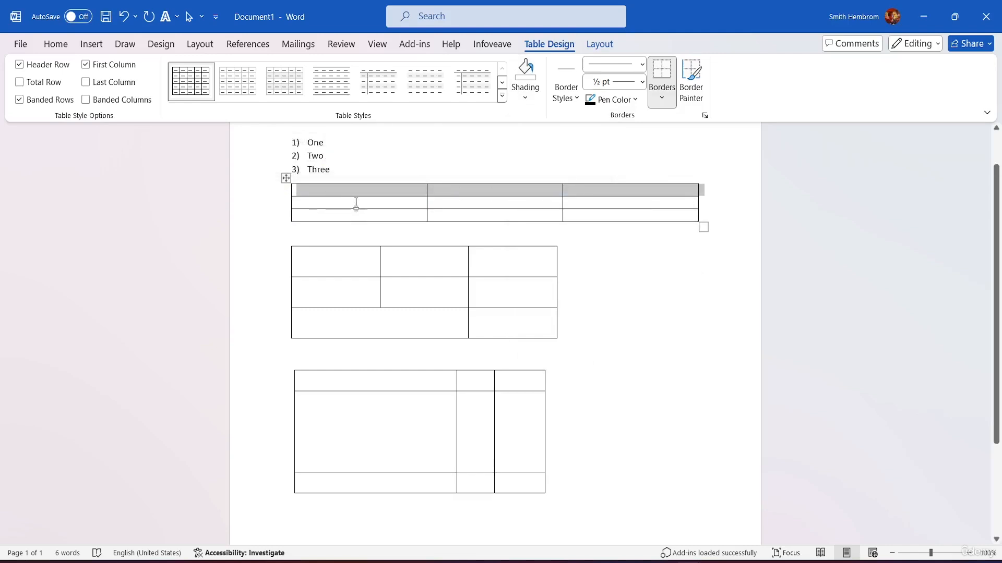
{"action": "left_click", "coordinate": [524, 98]}
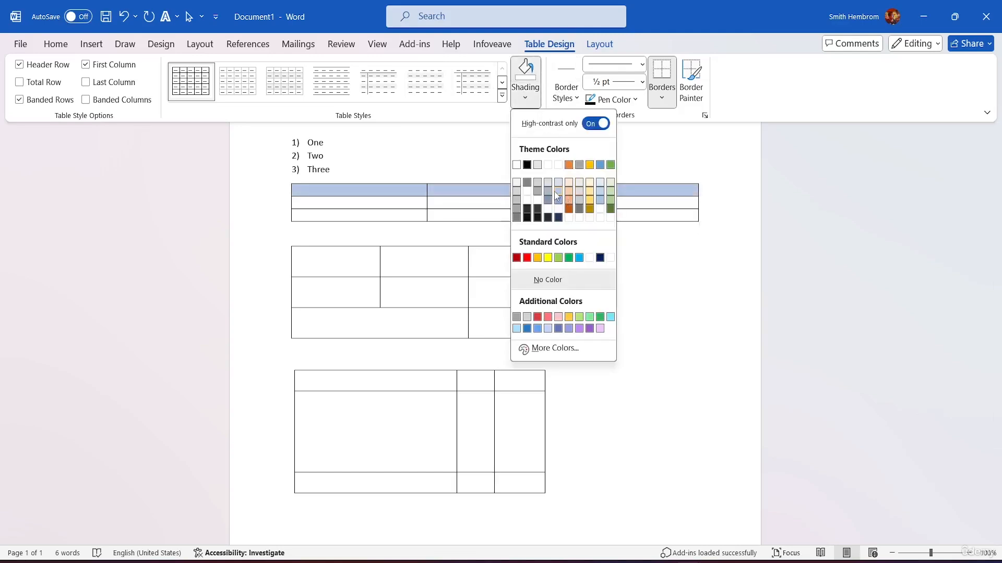
{"action": "left_click", "coordinate": [558, 191]}
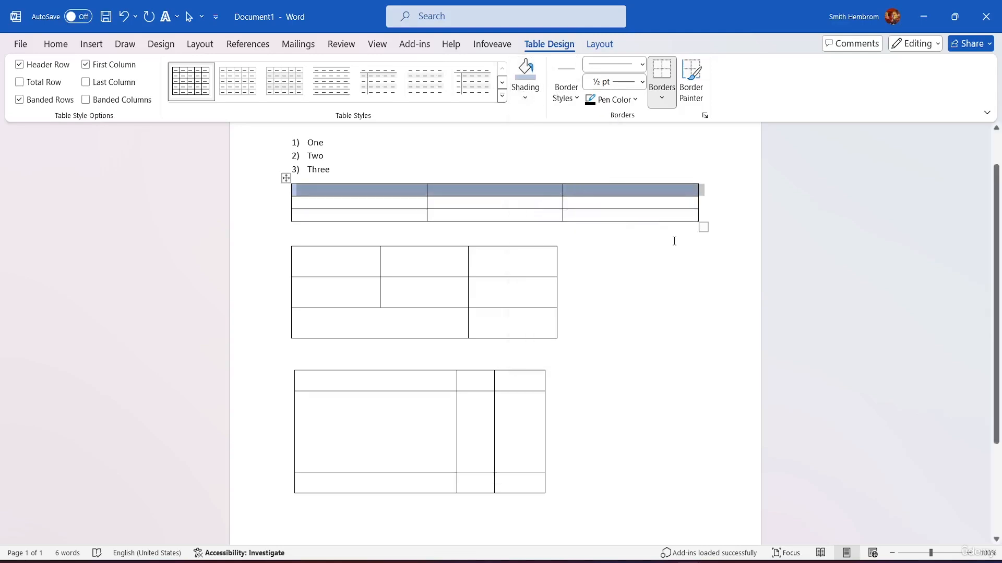
{"action": "left_click", "coordinate": [673, 270]}
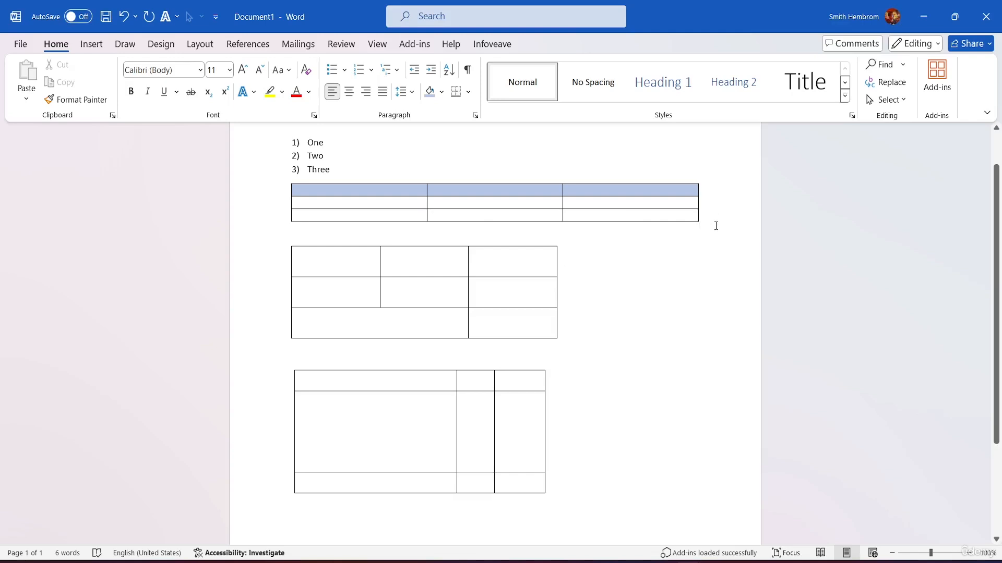
Try a thick light yellow theme border style for the first table and switch back to the thin black ½ pt border
{"action": "scroll", "coordinate": [715, 226], "scroll_direction": "up", "scroll_amount": 2}
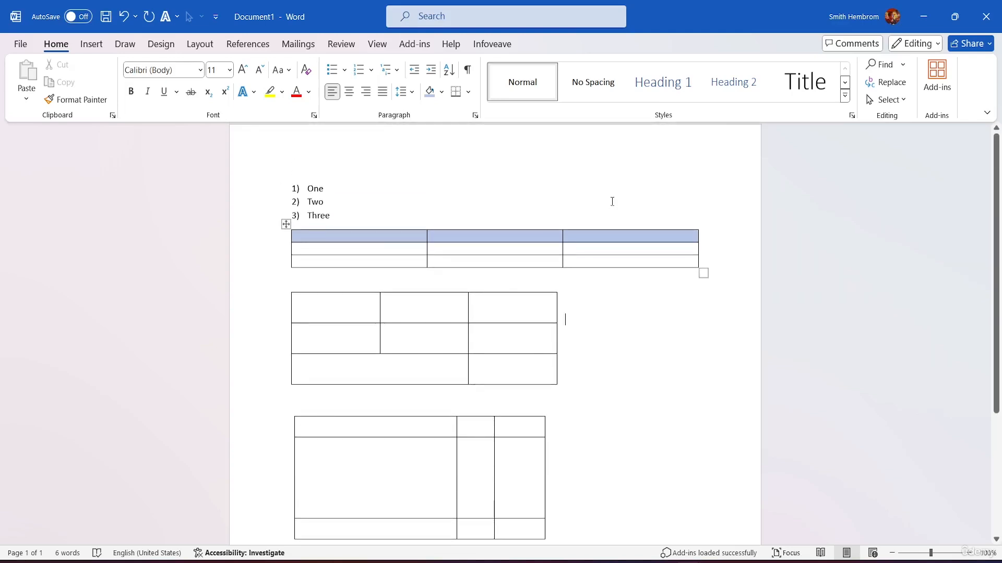
{"action": "left_click", "coordinate": [366, 252]}
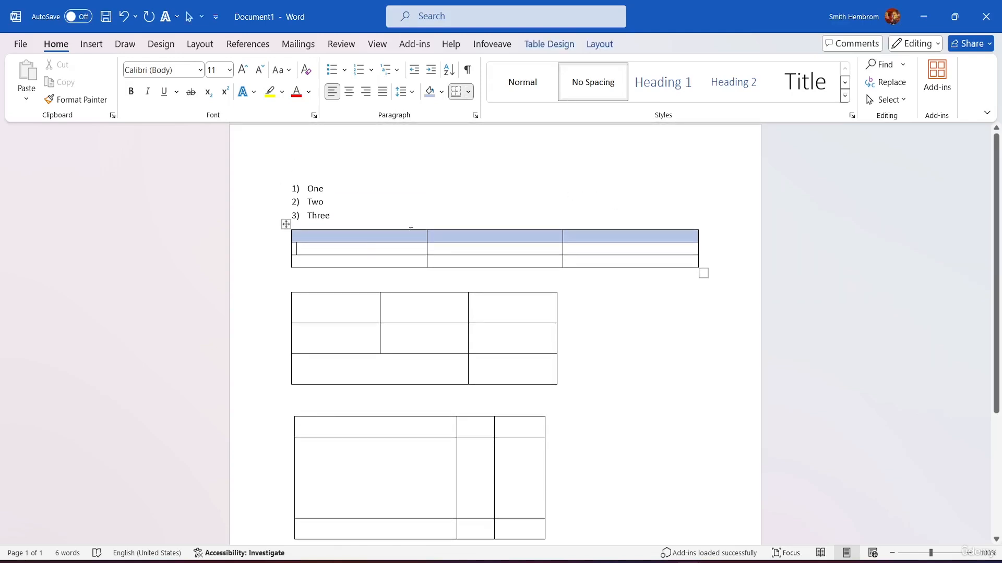
{"action": "left_click", "coordinate": [556, 45]}
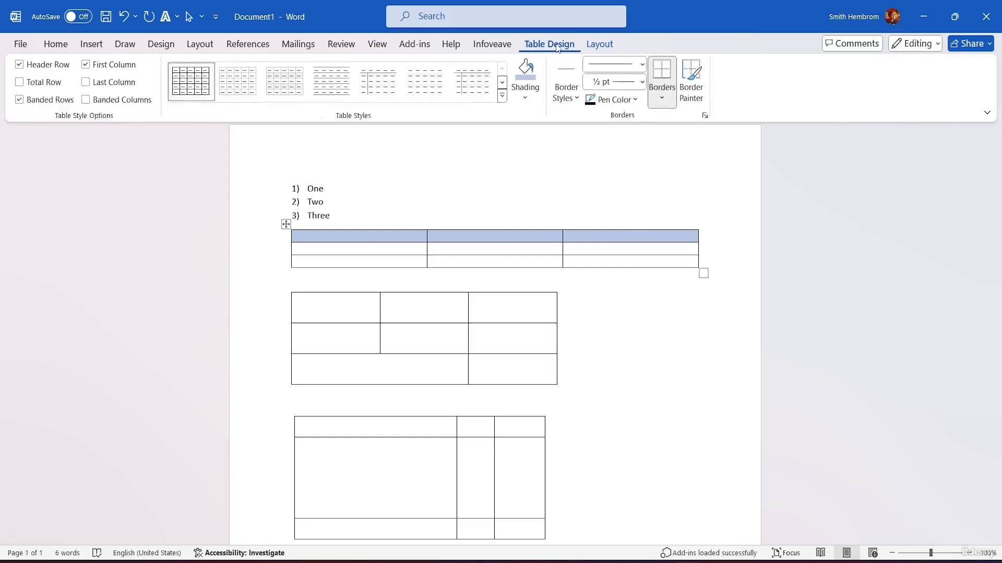
{"action": "left_click", "coordinate": [568, 100]}
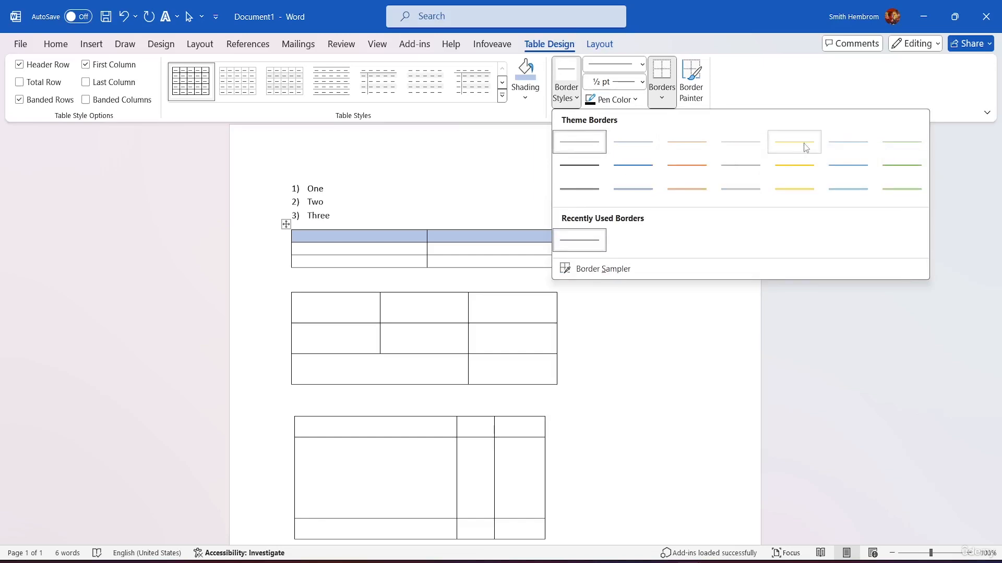
{"action": "left_click", "coordinate": [794, 185]}
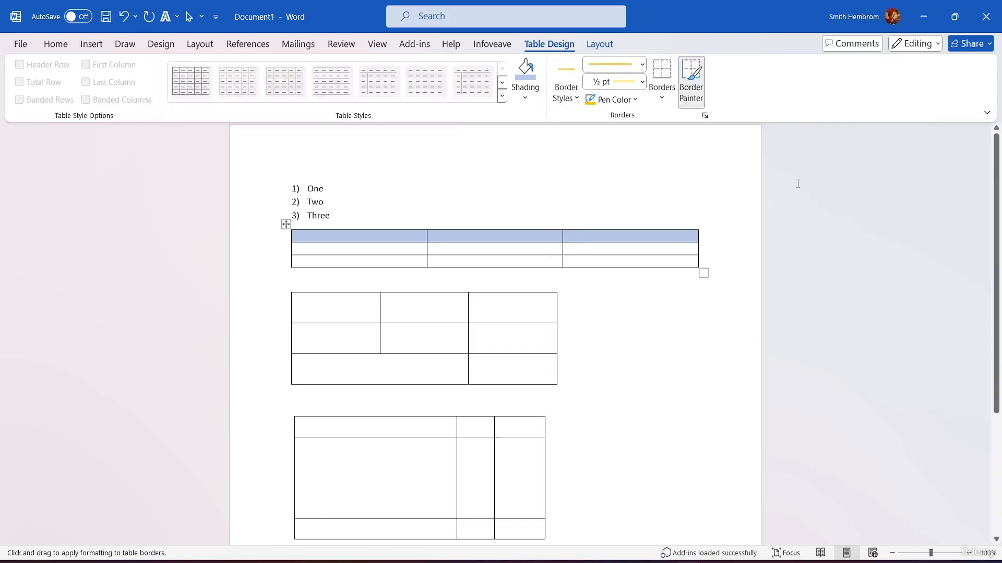
{"action": "left_click", "coordinate": [568, 95]}
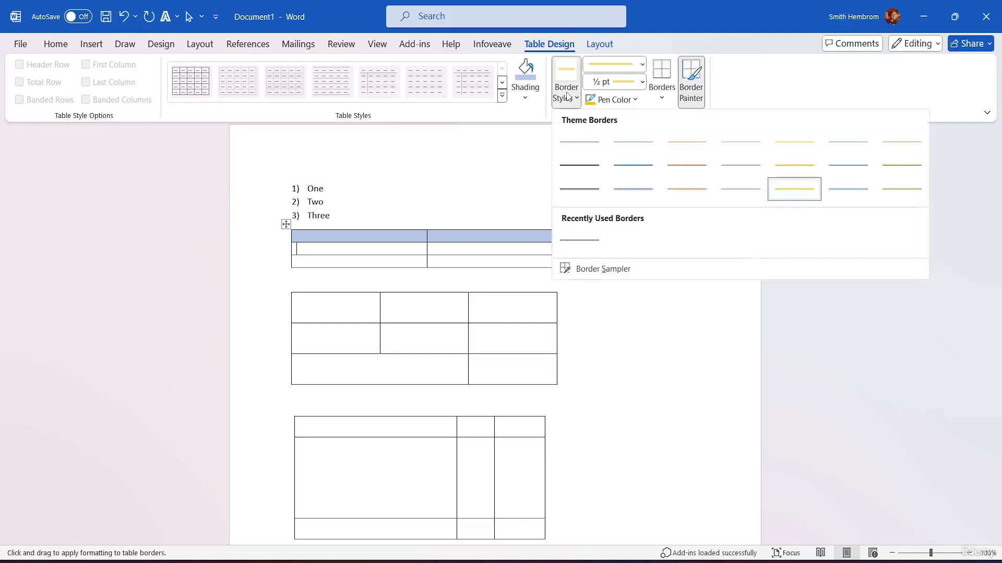
{"action": "left_click", "coordinate": [579, 164]}
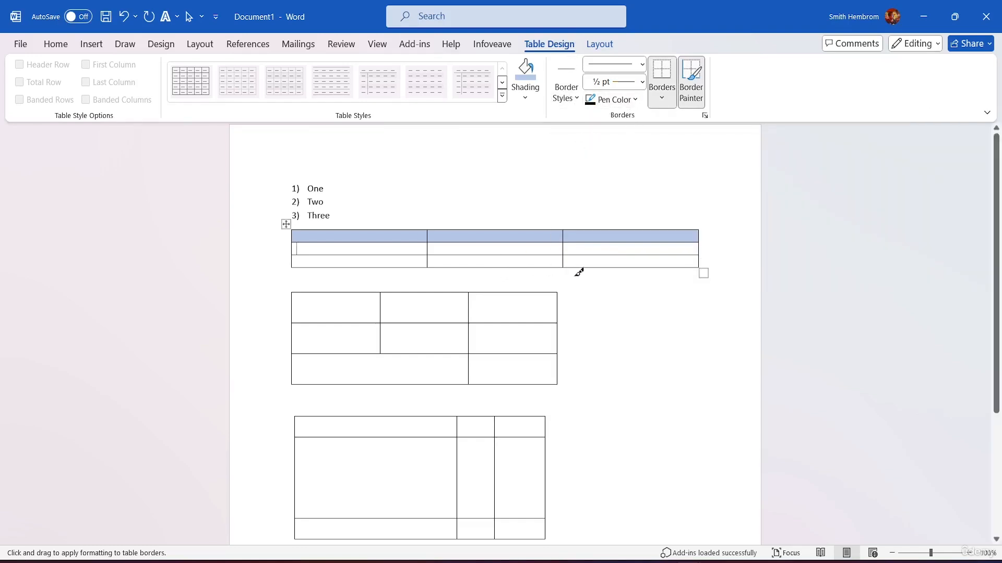
{"action": "left_click_drag", "start_coordinate": [685, 158], "coordinate": [699, 212]}
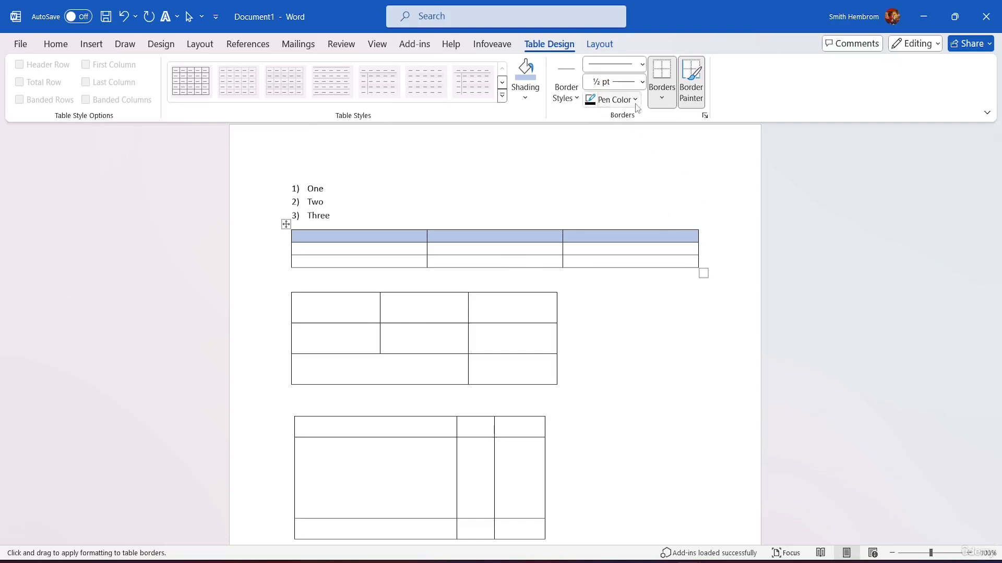
View the available border options for the first table without applying one and turn off the Border Painter
{"action": "left_click", "coordinate": [667, 100]}
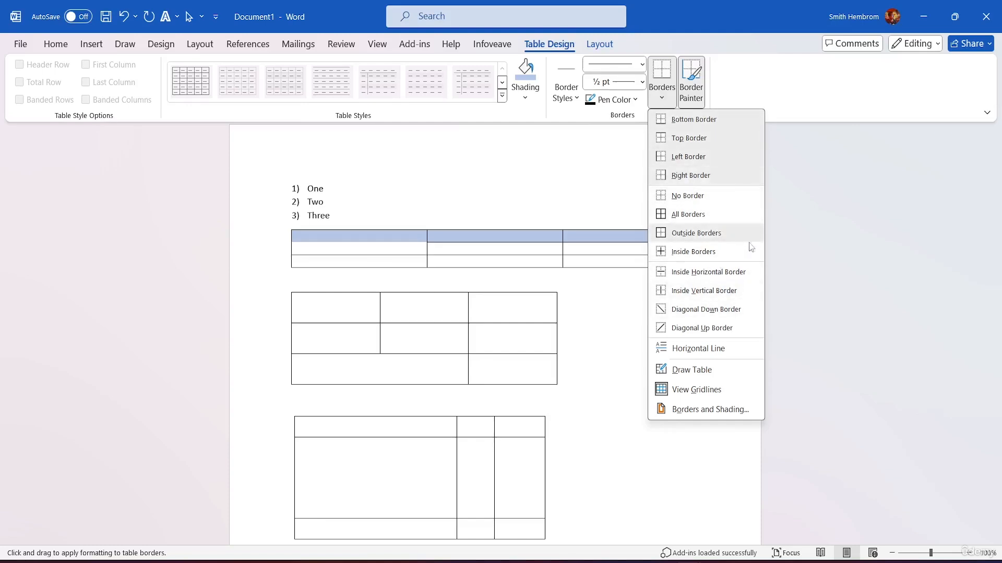
{"action": "left_click", "coordinate": [412, 256]}
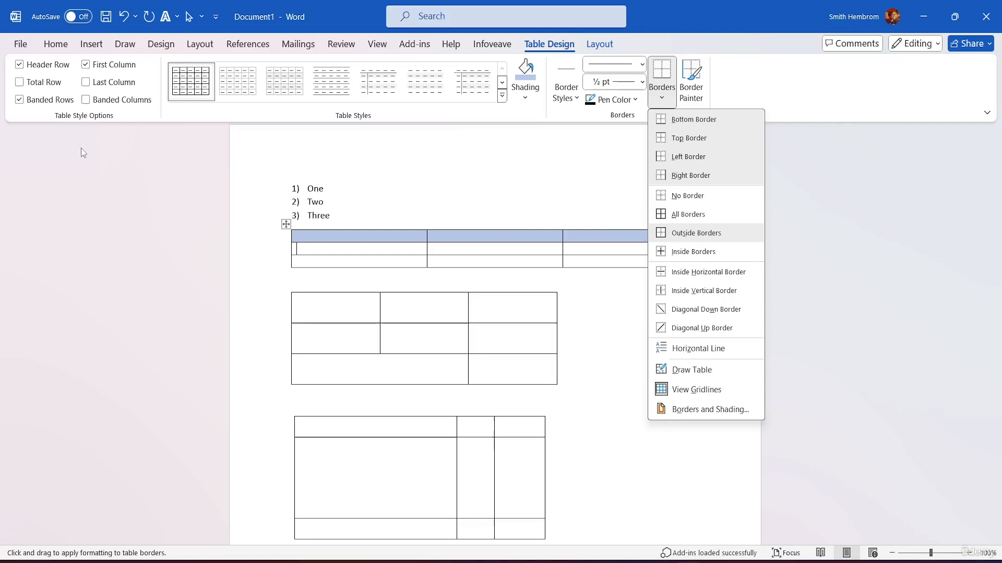
{"action": "left_click", "coordinate": [420, 146]}
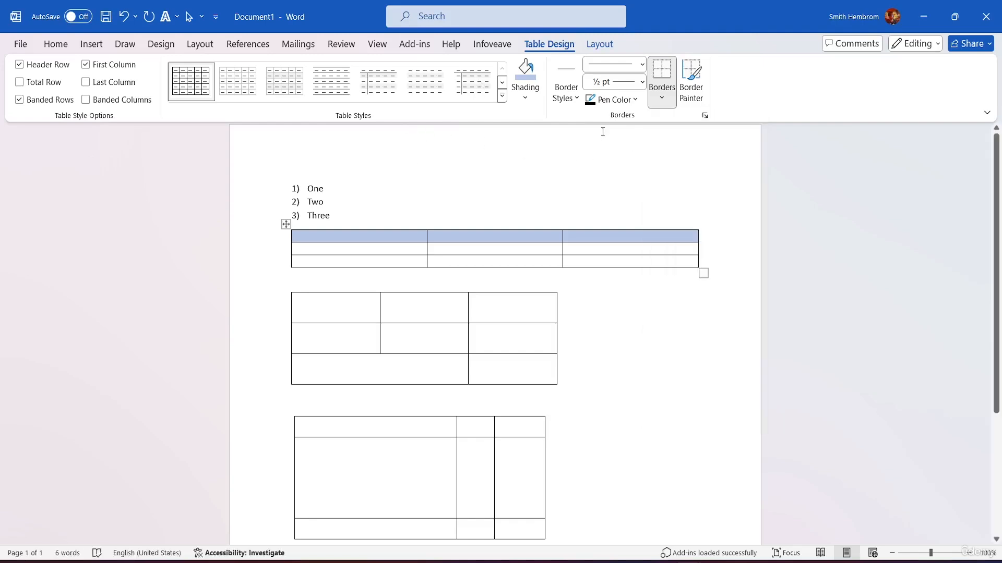